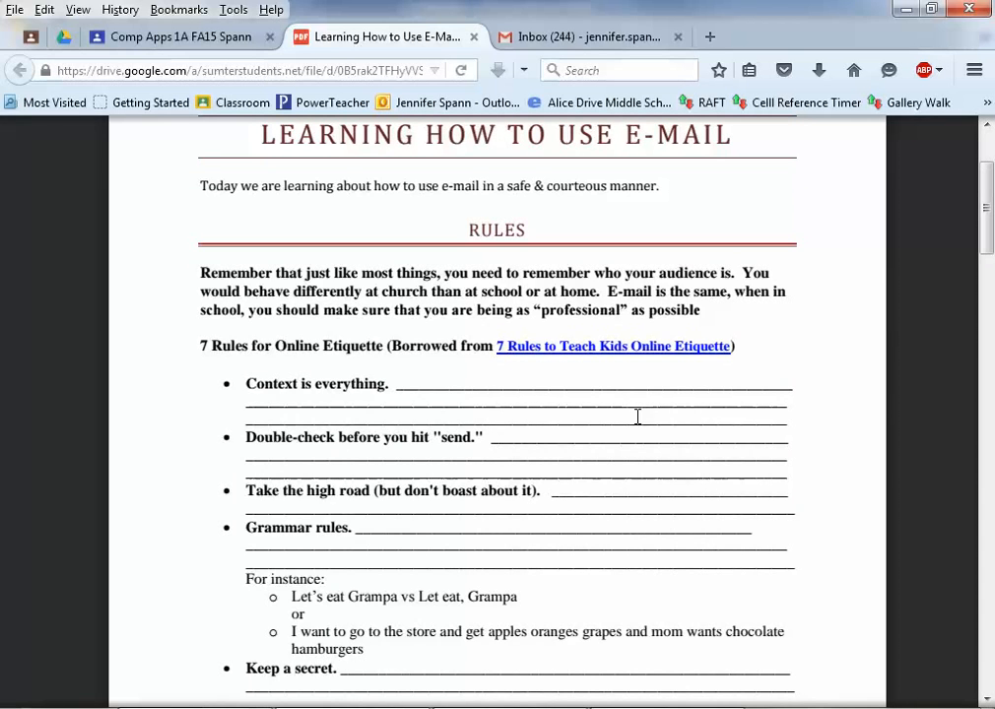
Step: Review the online etiquette rules in the handout and open the 7 Rules to Teach Kids Online Etiquette article from the class stream
scroll(637, 417, "down", 4)
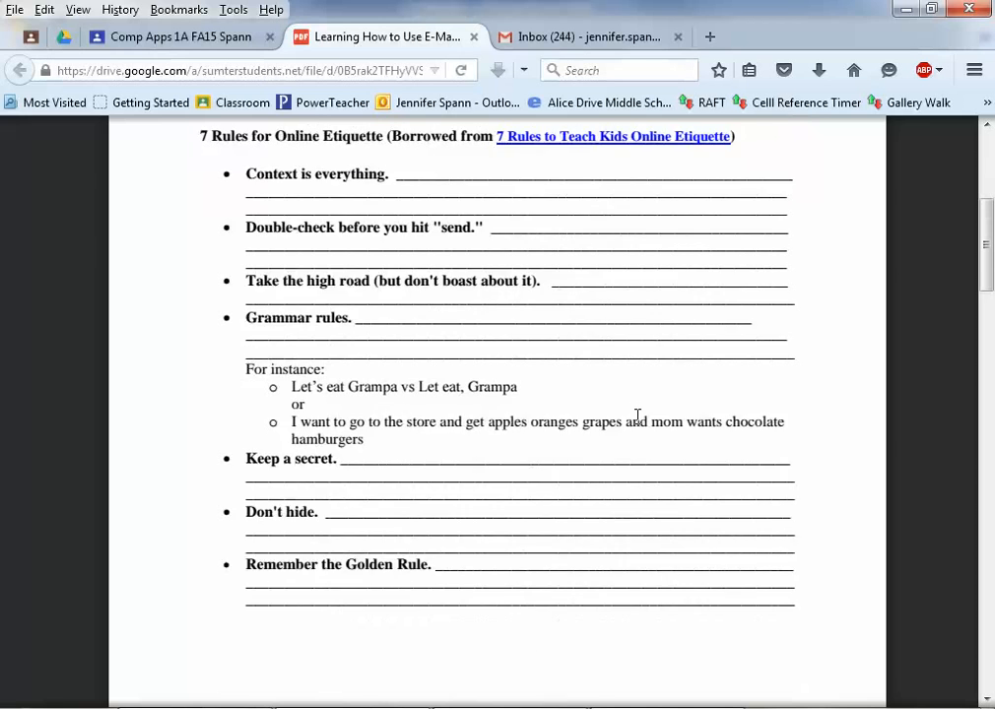
scroll(637, 415, "up", 2)
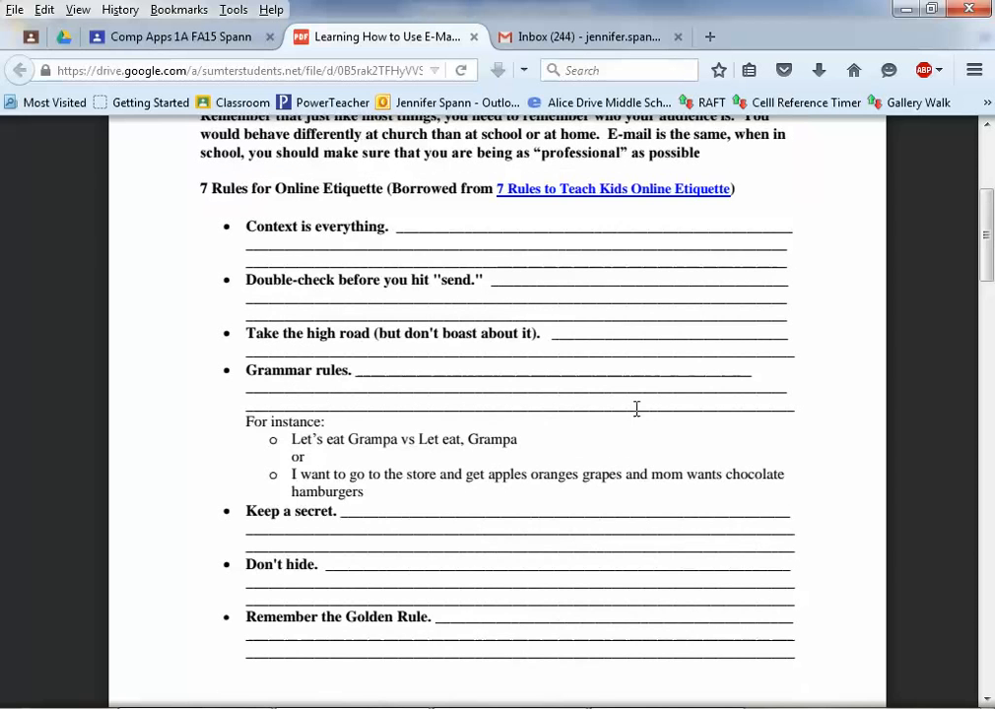
left_click(229, 45)
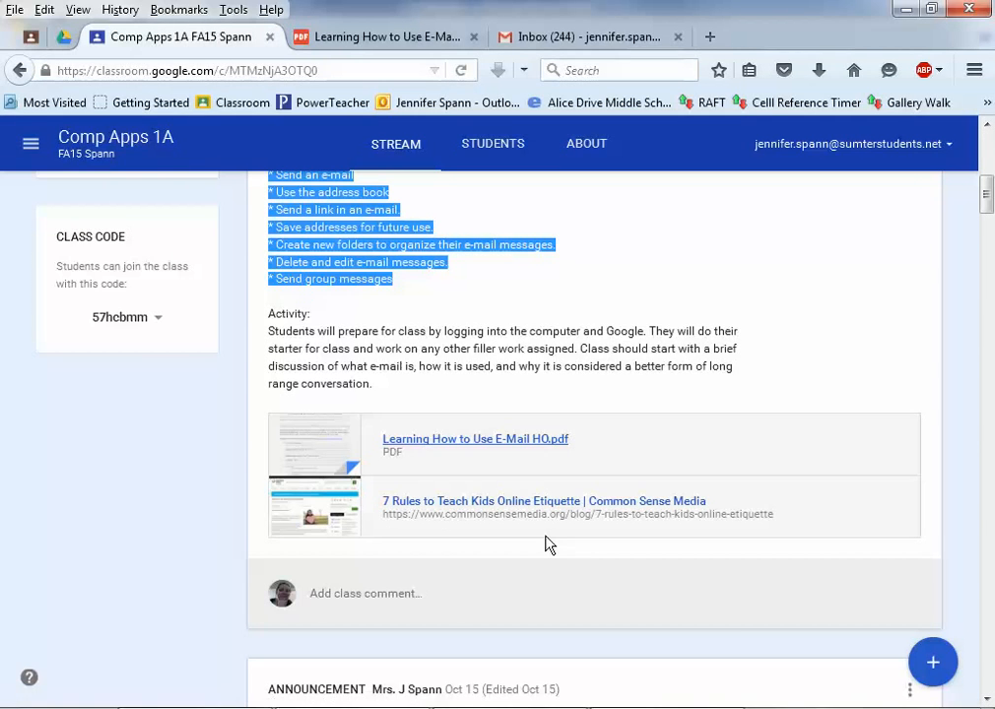
left_click(428, 37)
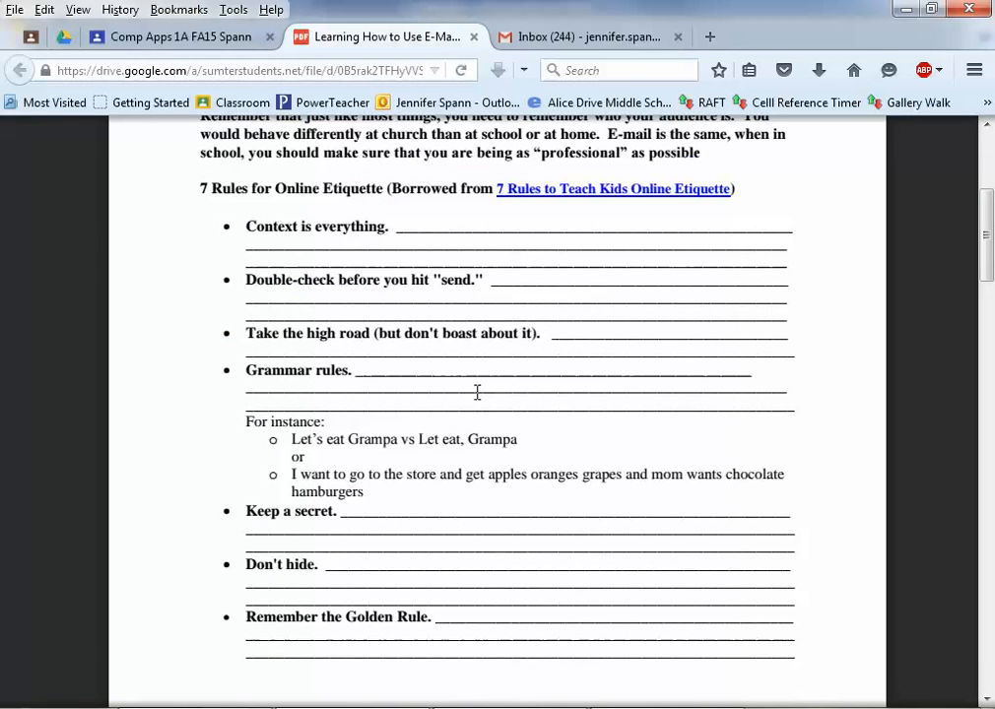
left_click(234, 38)
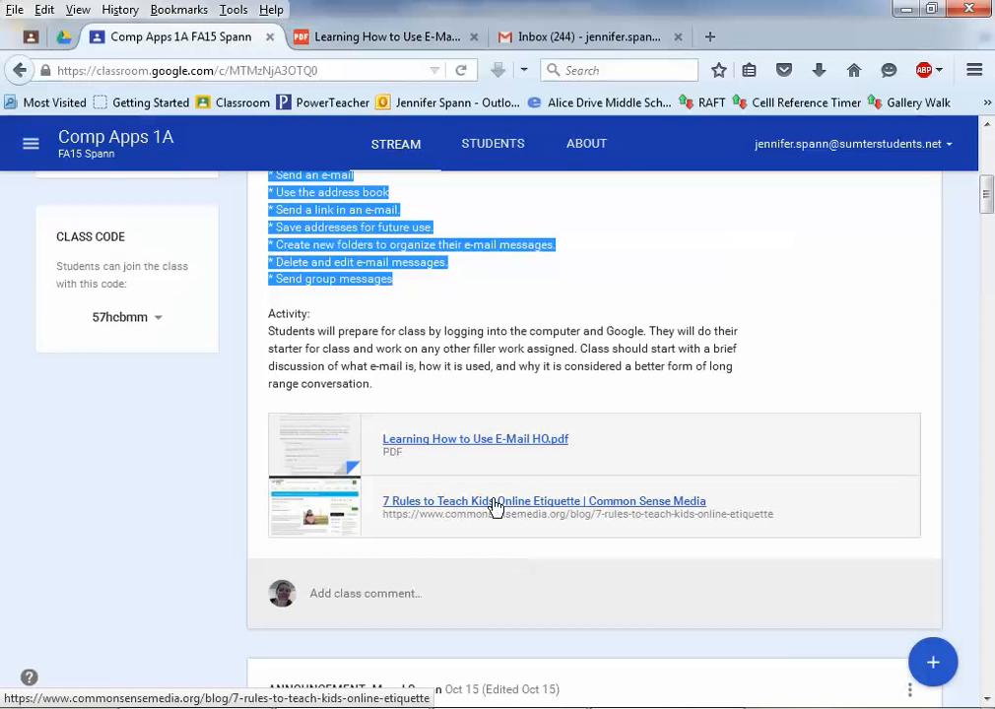
left_click(495, 505)
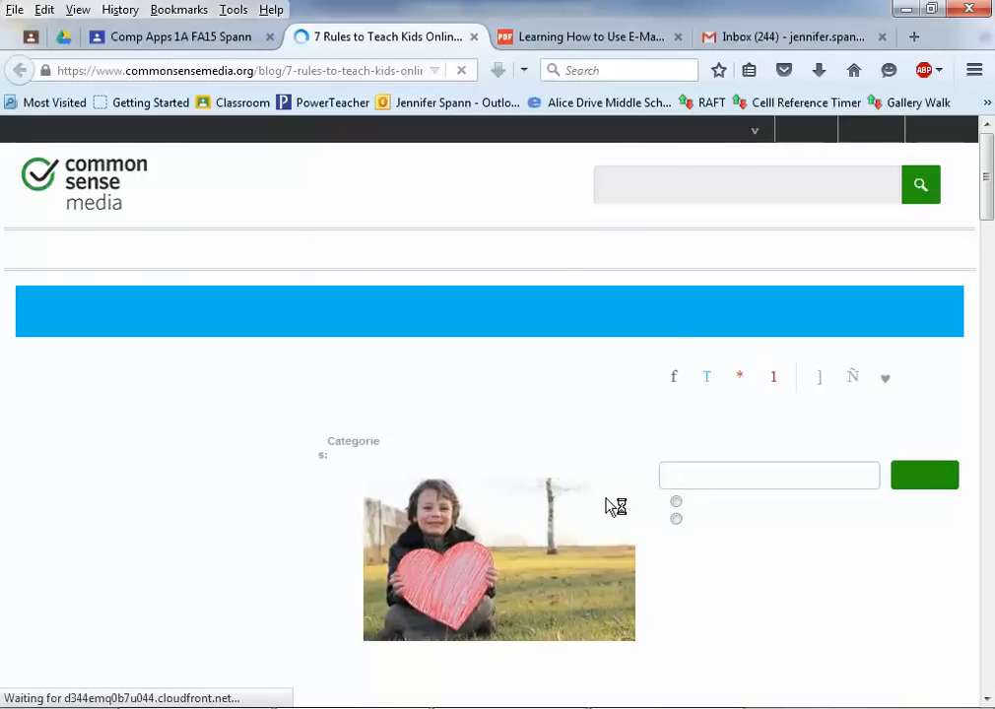
scroll(605, 506, "down", 4)
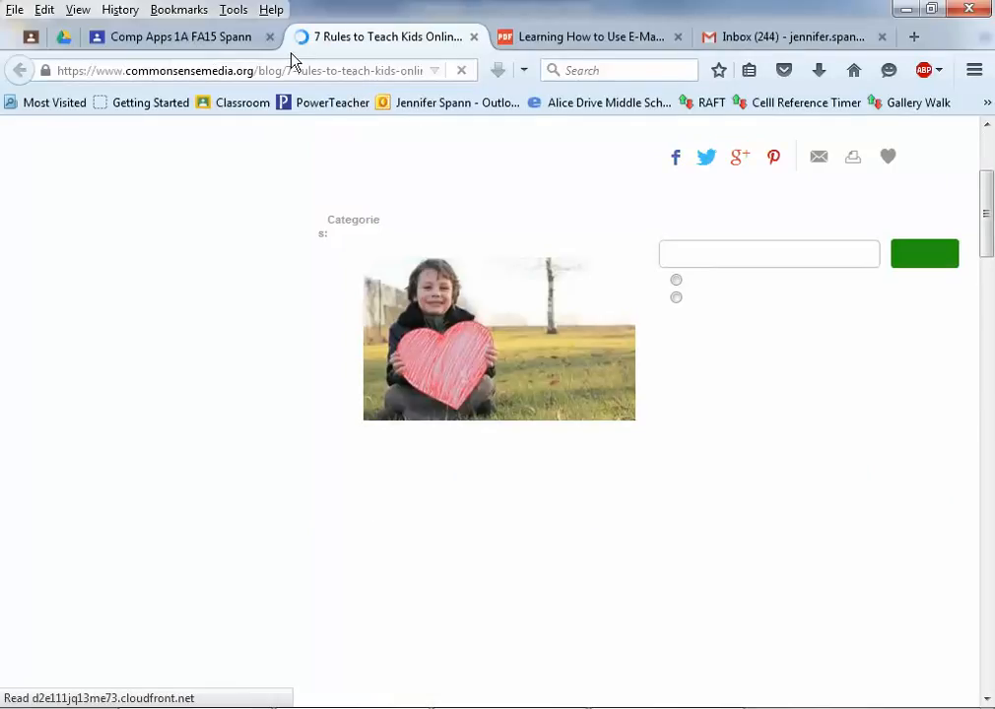
Step: Switch to the Gmail inbox and view the choices under Mail and the Newest/Oldest ordering options
key("ctrl+Tab")
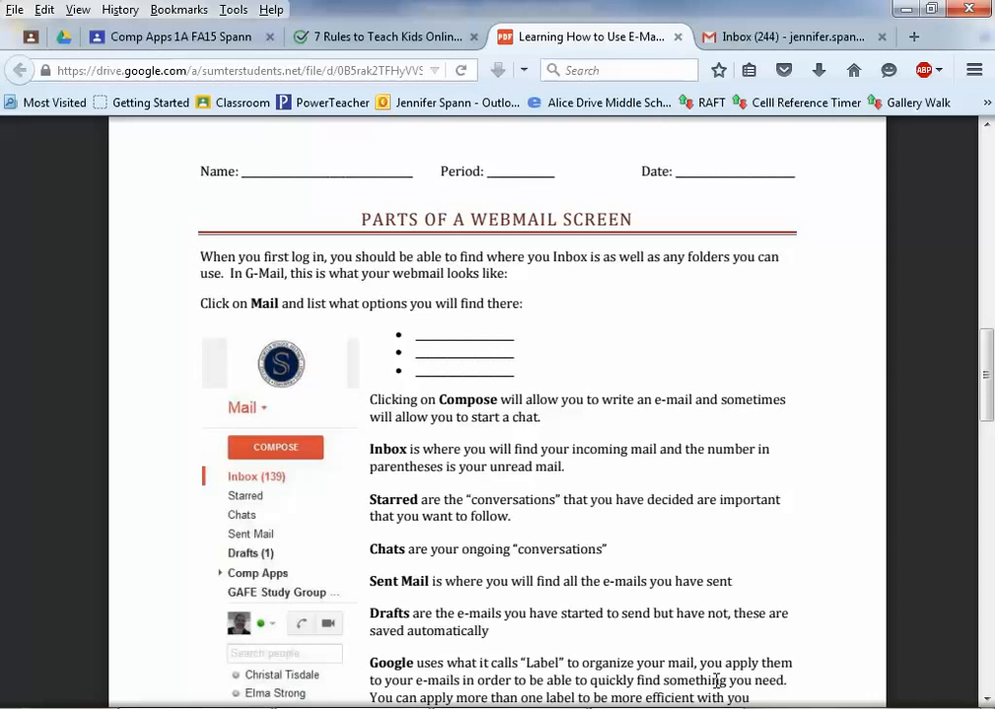
left_click(746, 42)
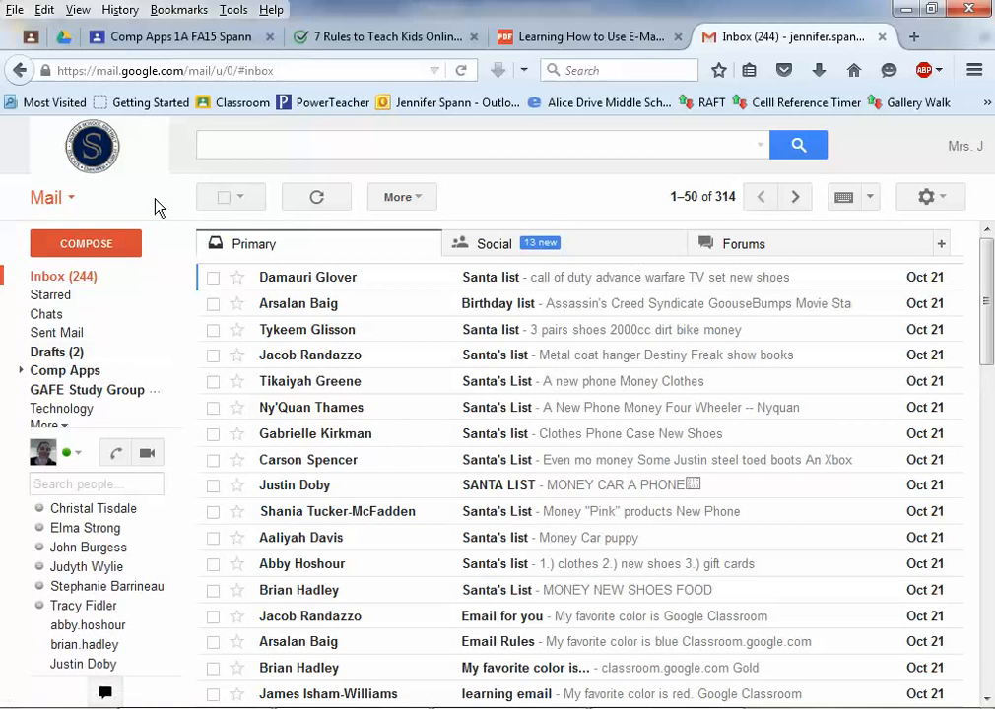
left_click(67, 205)
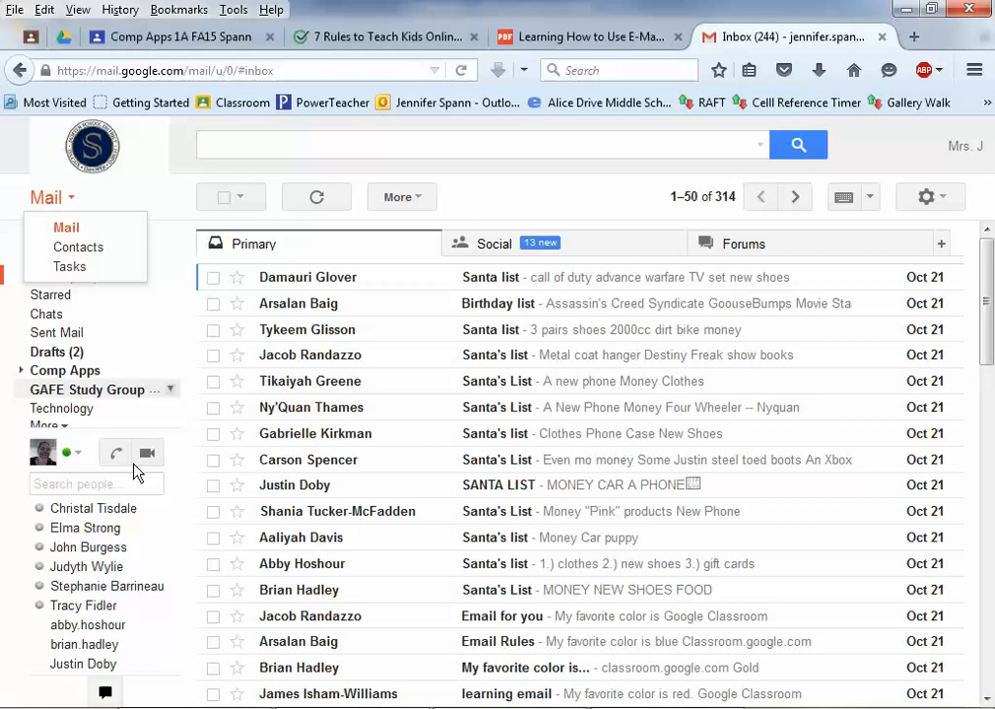
left_click(151, 177)
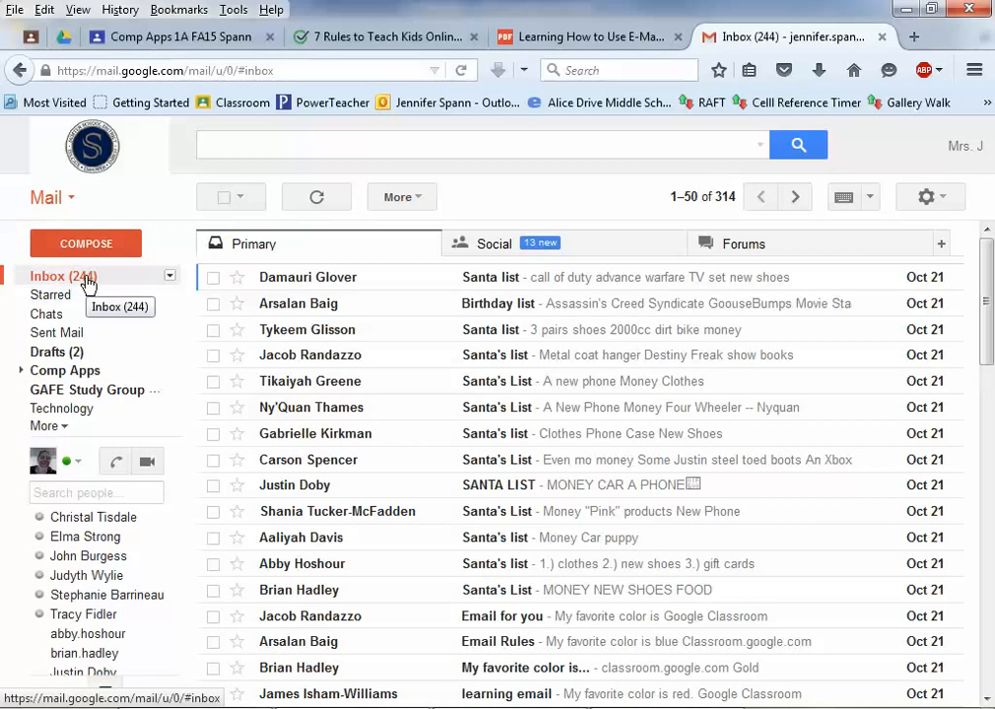
left_click(680, 208)
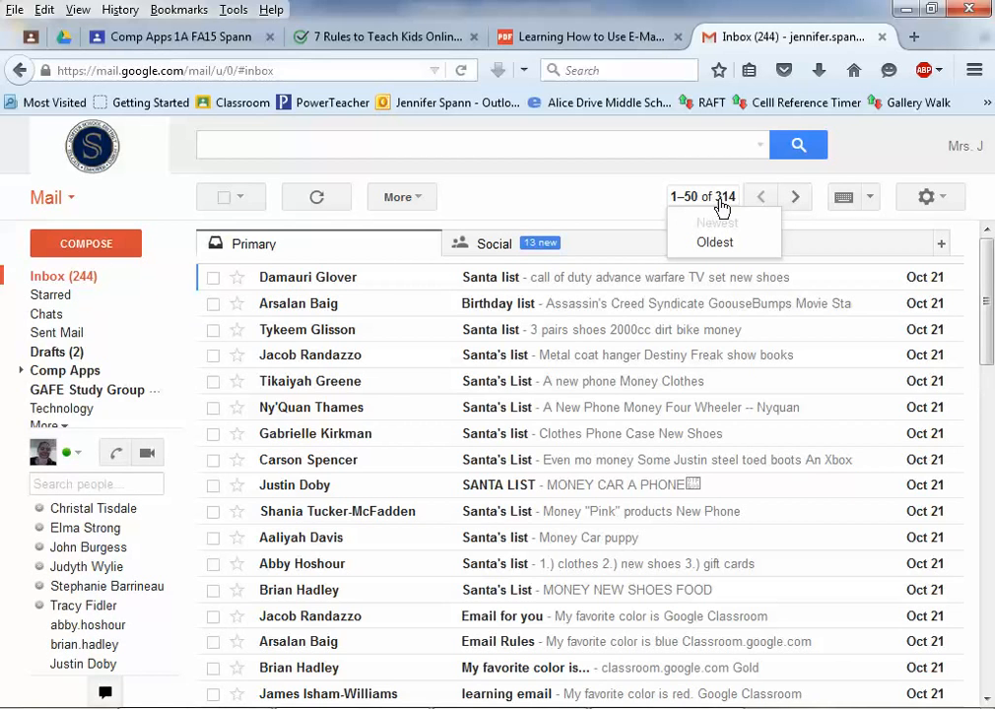
left_click(670, 197)
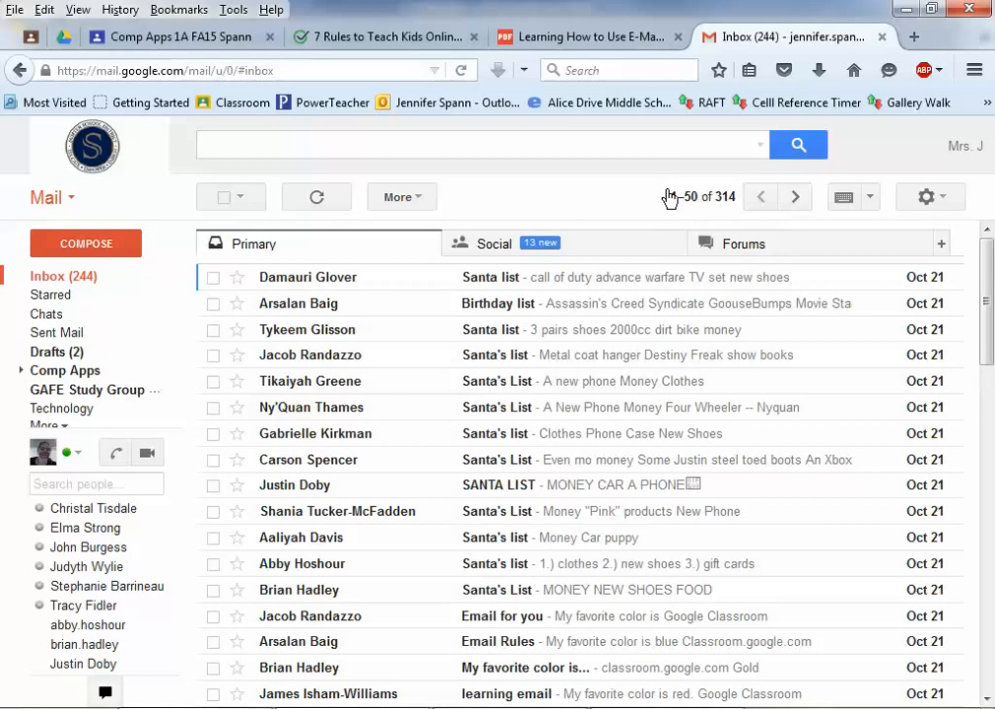
Step: Star the second and third inbox messages, and remove both stars
left_click(237, 304)
left_click(236, 330)
left_click(237, 305)
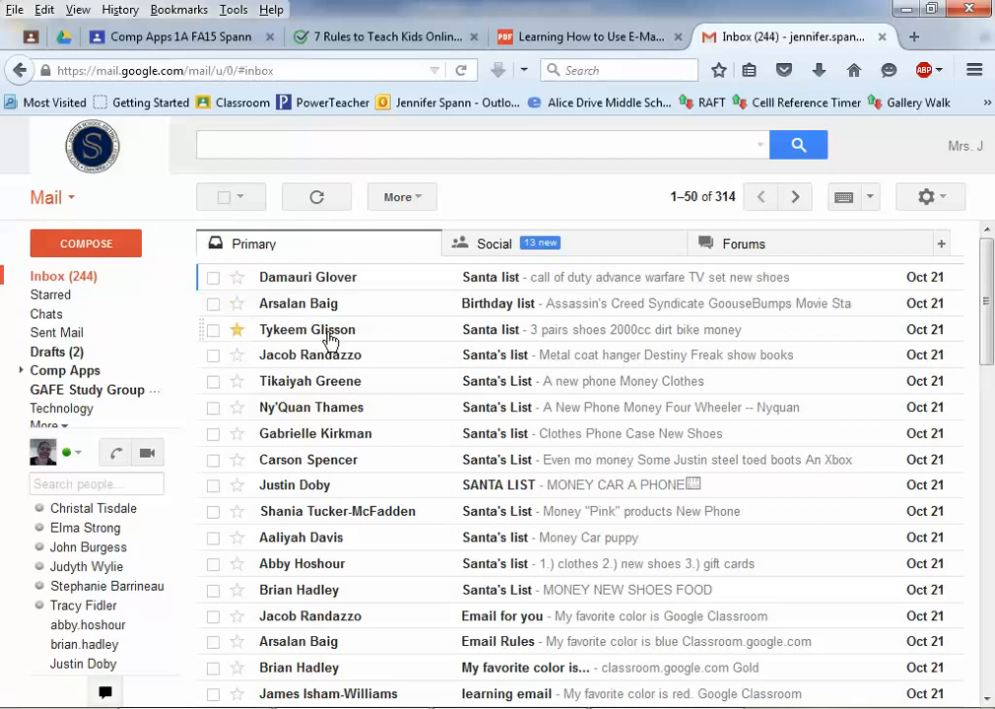
left_click(236, 331)
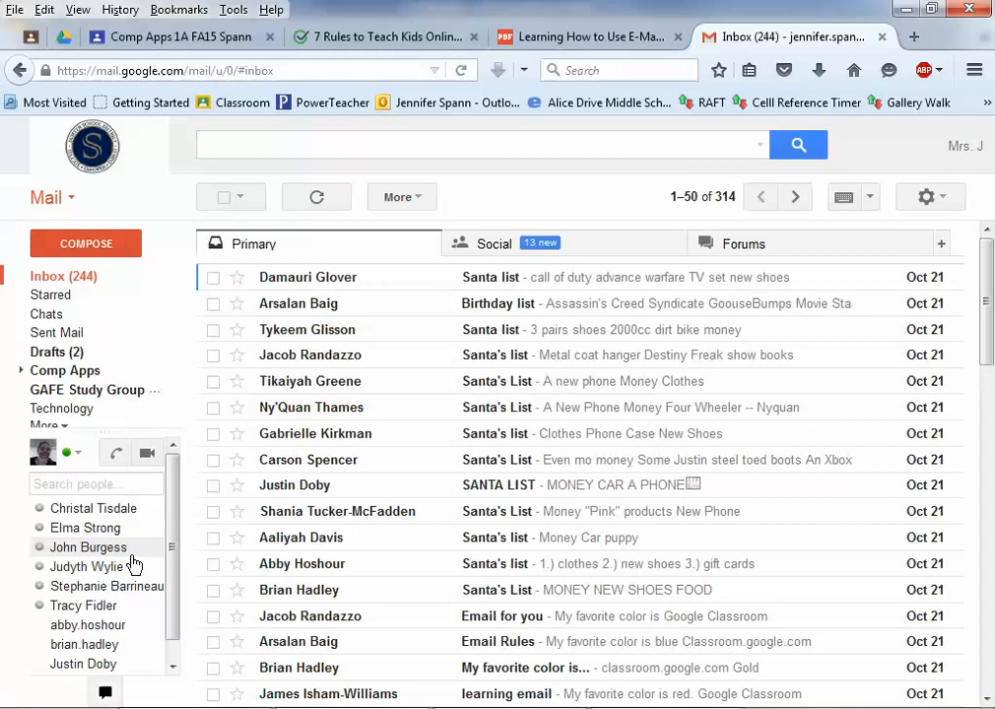
Step: Select all conversations on the inbox page and clear the selection
mouse_move(131, 557)
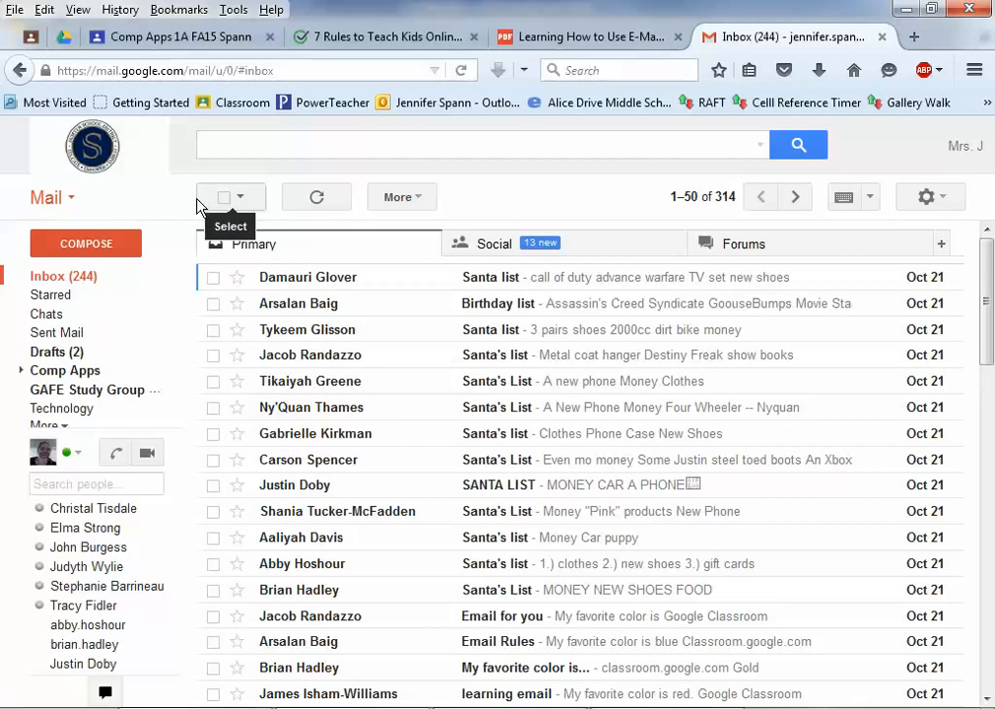
left_click(242, 200)
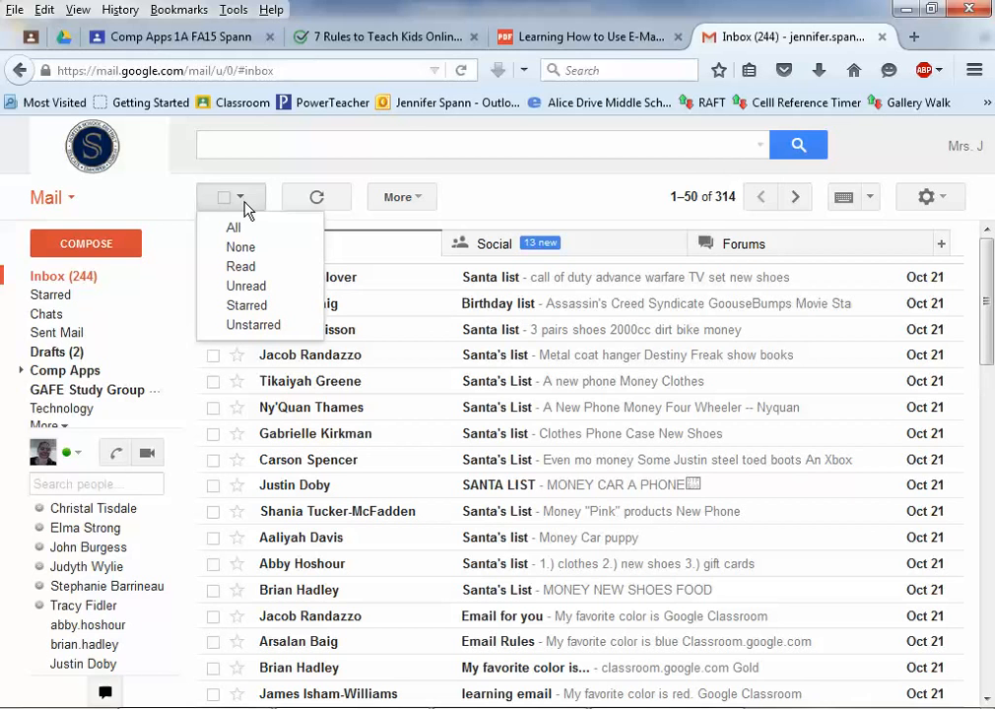
left_click(236, 226)
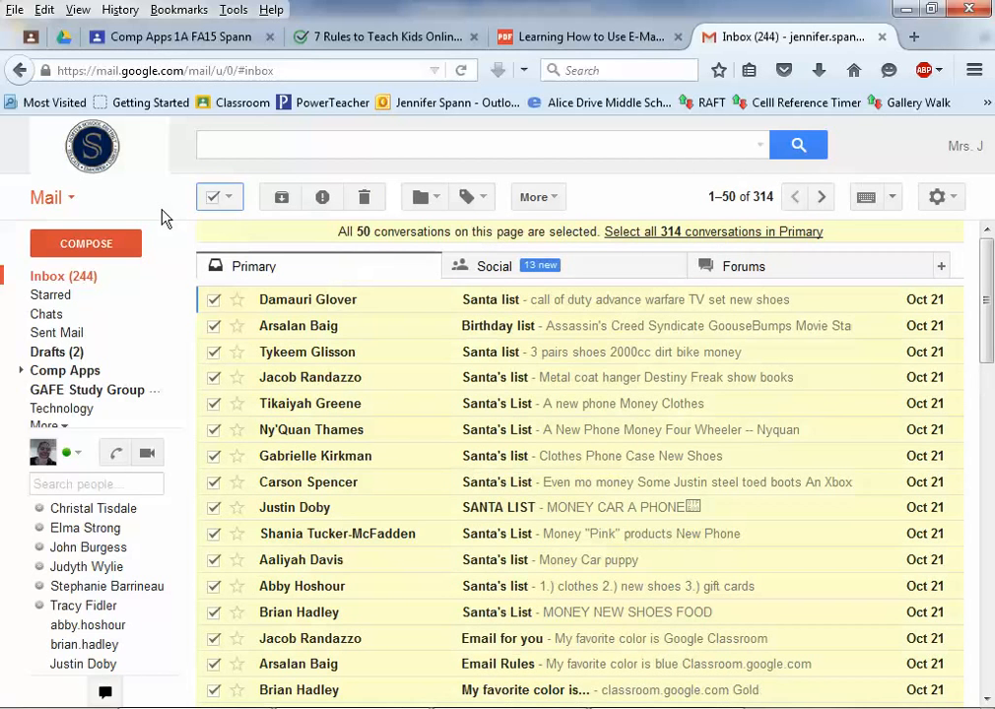
left_click(219, 198)
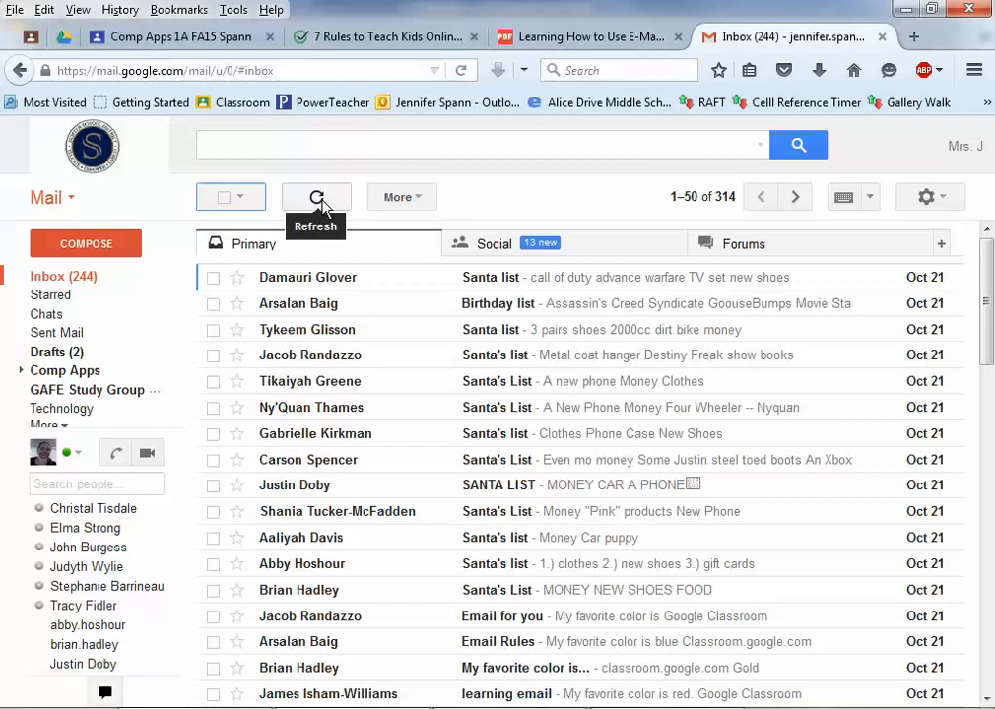
Step: Compare the additional actions offered with the third inbox message selected and with no message selected
left_click(213, 331)
left_click(546, 199)
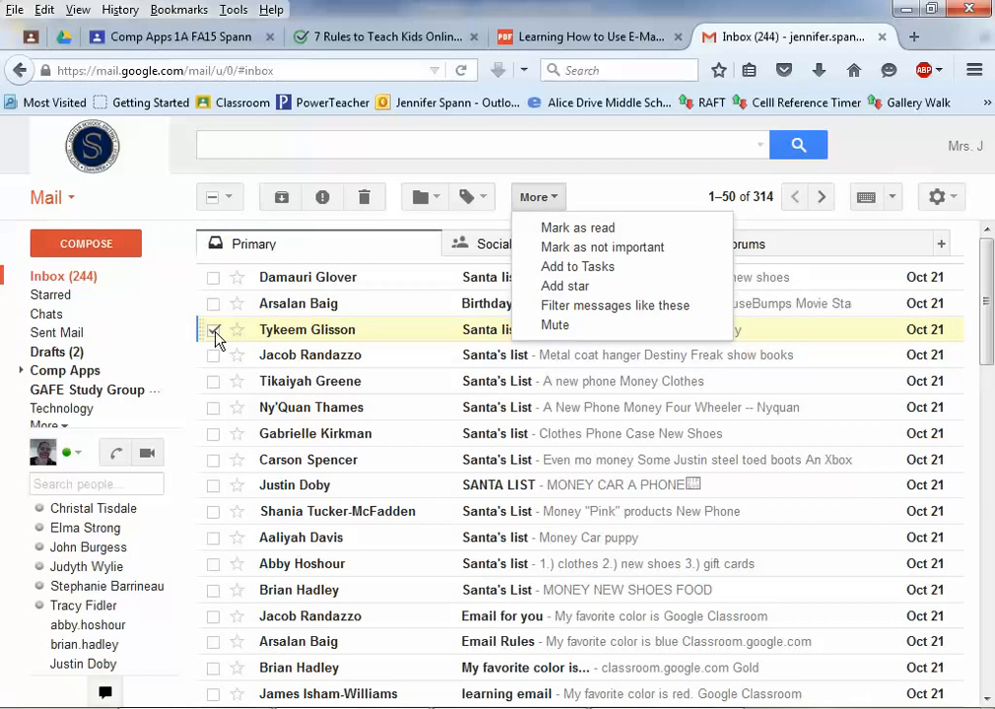
left_click(215, 335)
left_click(419, 209)
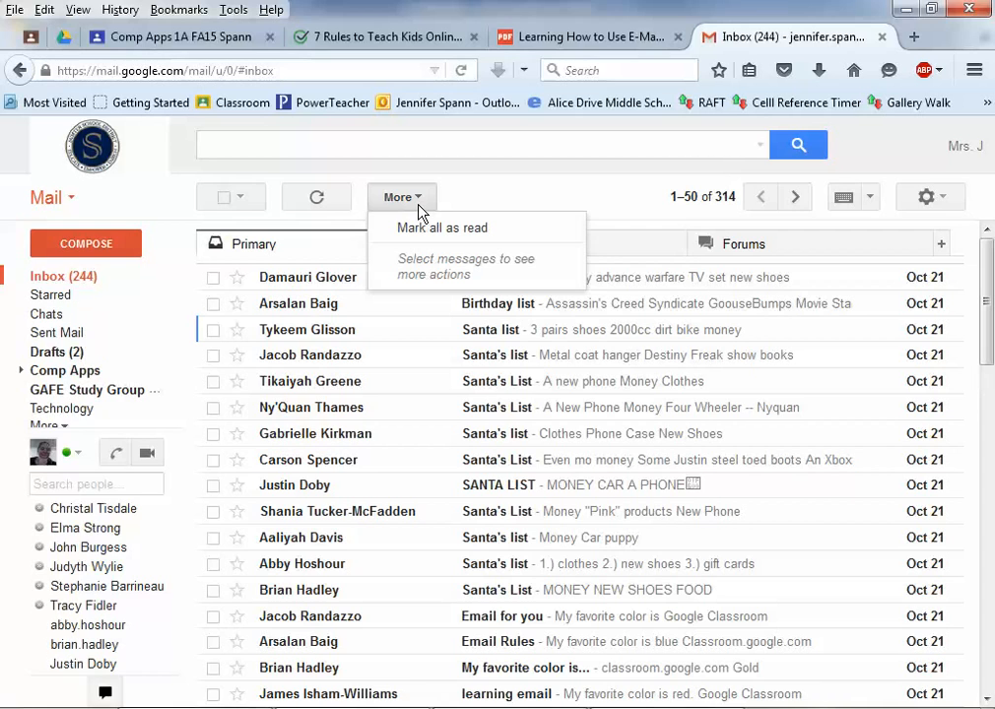
Step: Select the third inbox message and view its additional actions and the labels that can be applied to it
left_click(213, 329)
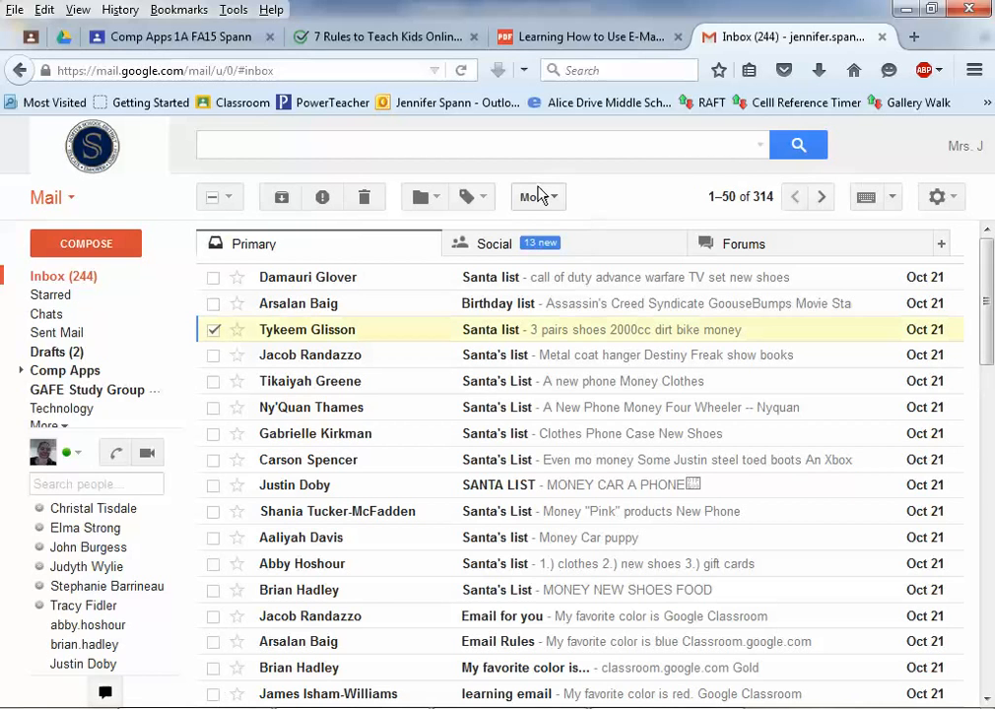
left_click(538, 196)
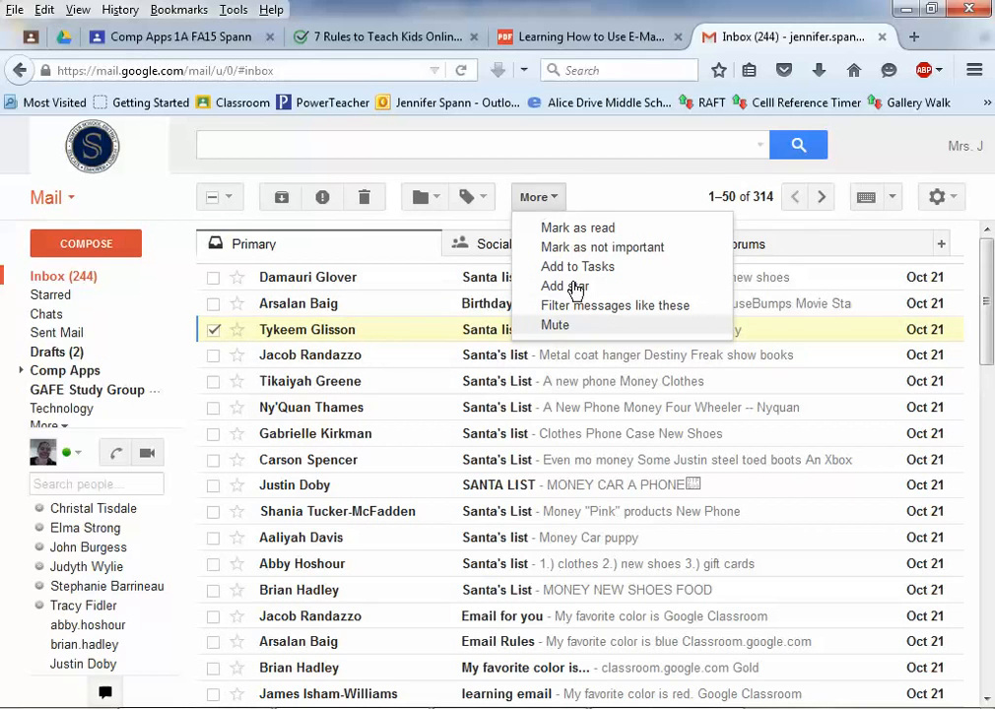
left_click(566, 207)
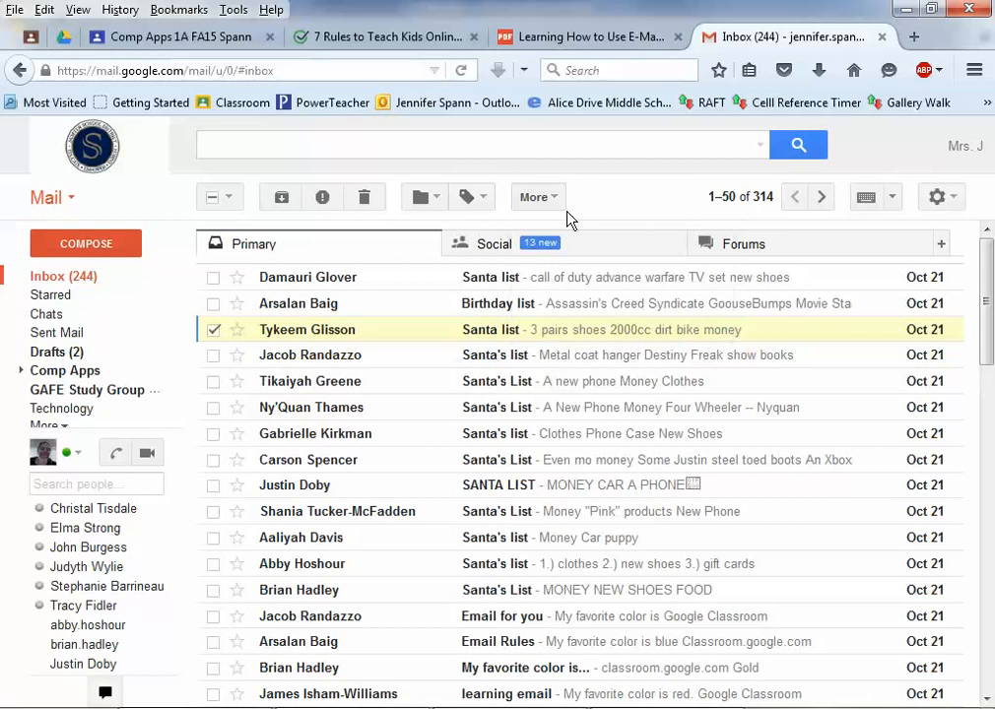
left_click(473, 201)
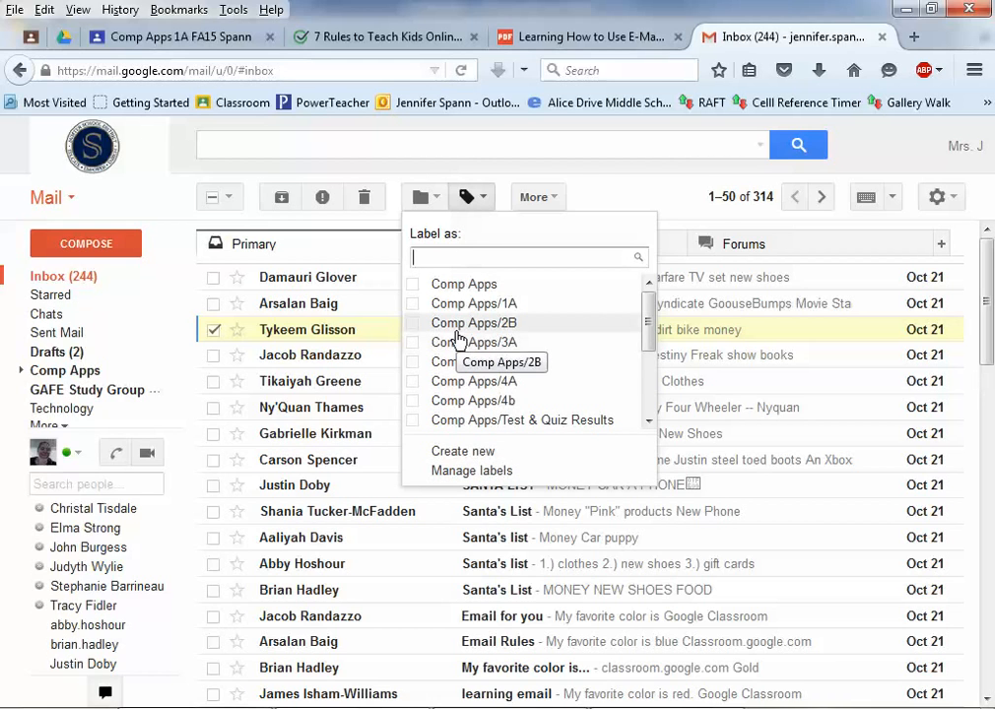
left_click(657, 200)
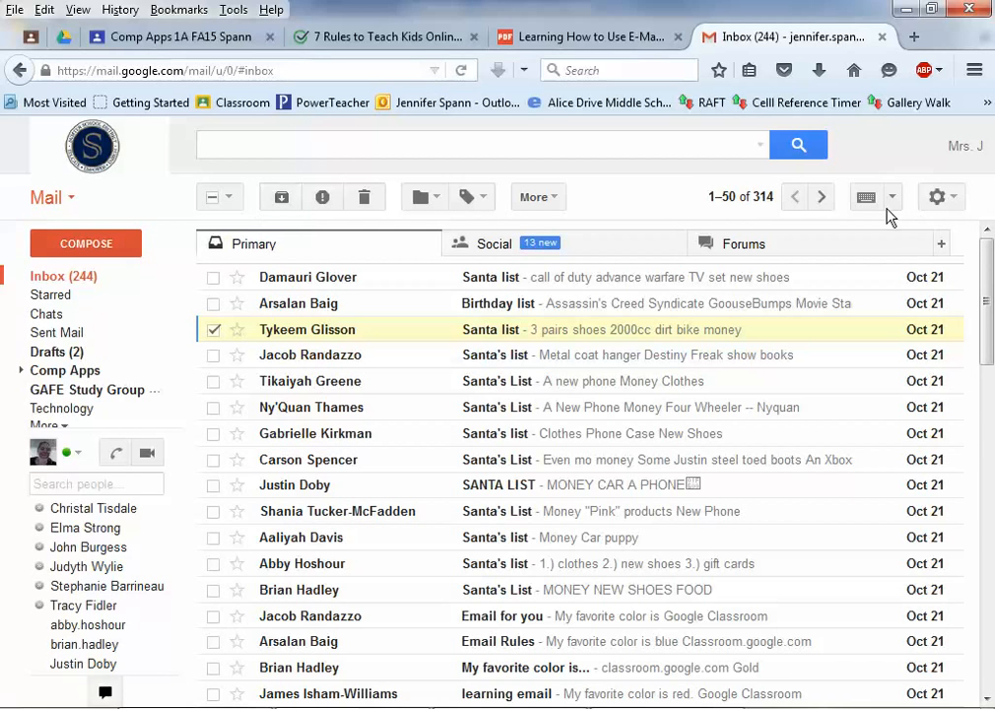
Step: Page to the older conversations and back to the newest ones, and view the available input tools
left_click(730, 201)
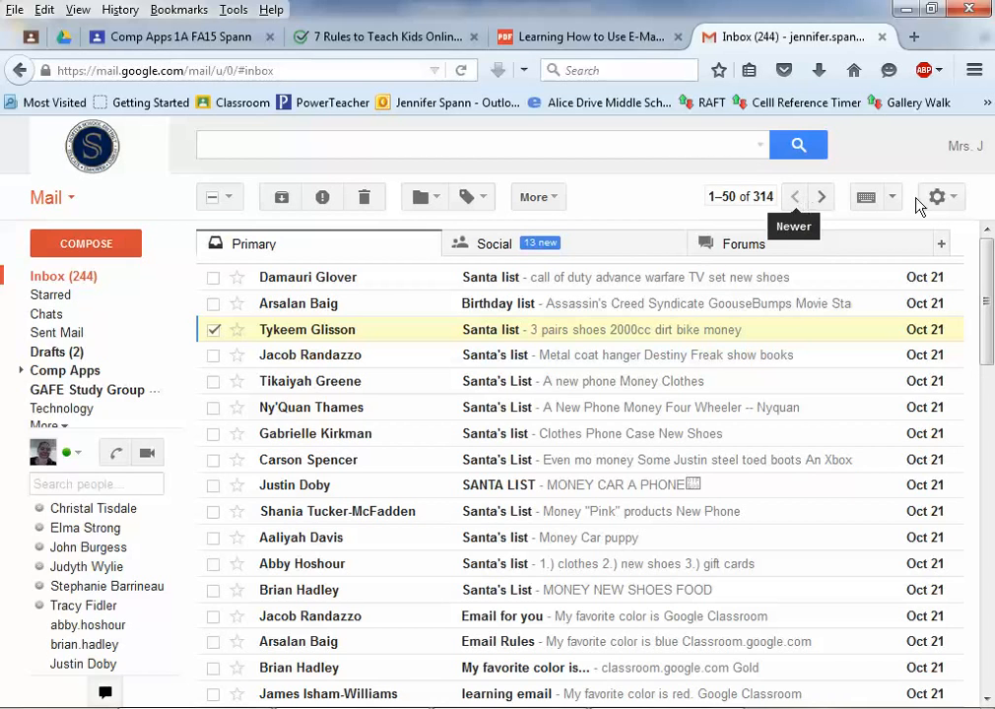
left_click(822, 202)
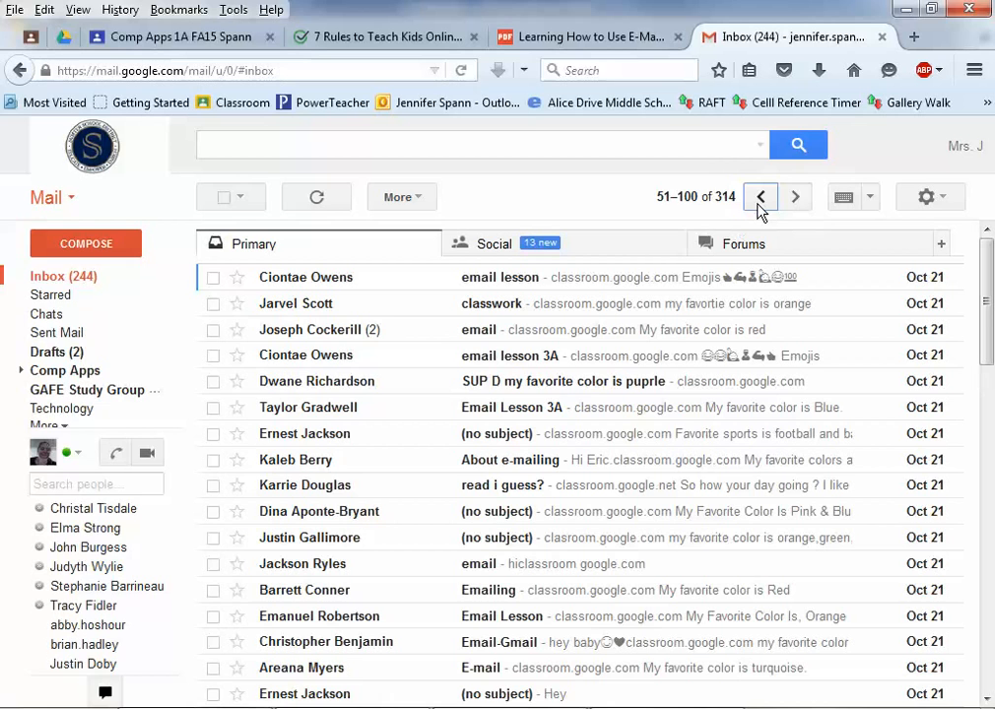
left_click(758, 205)
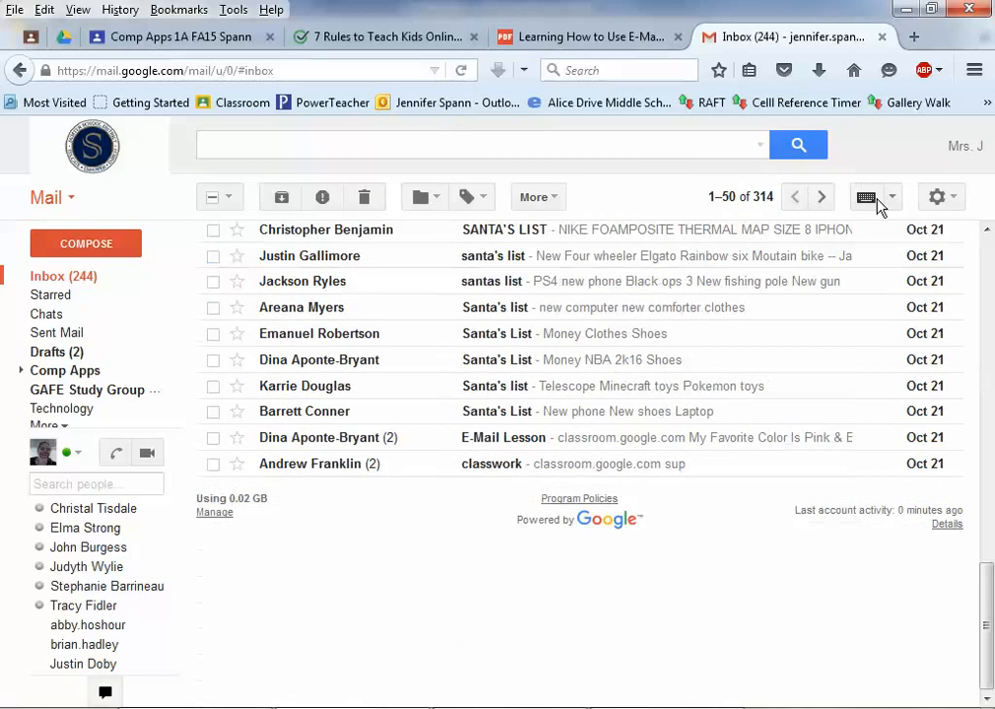
left_click(892, 198)
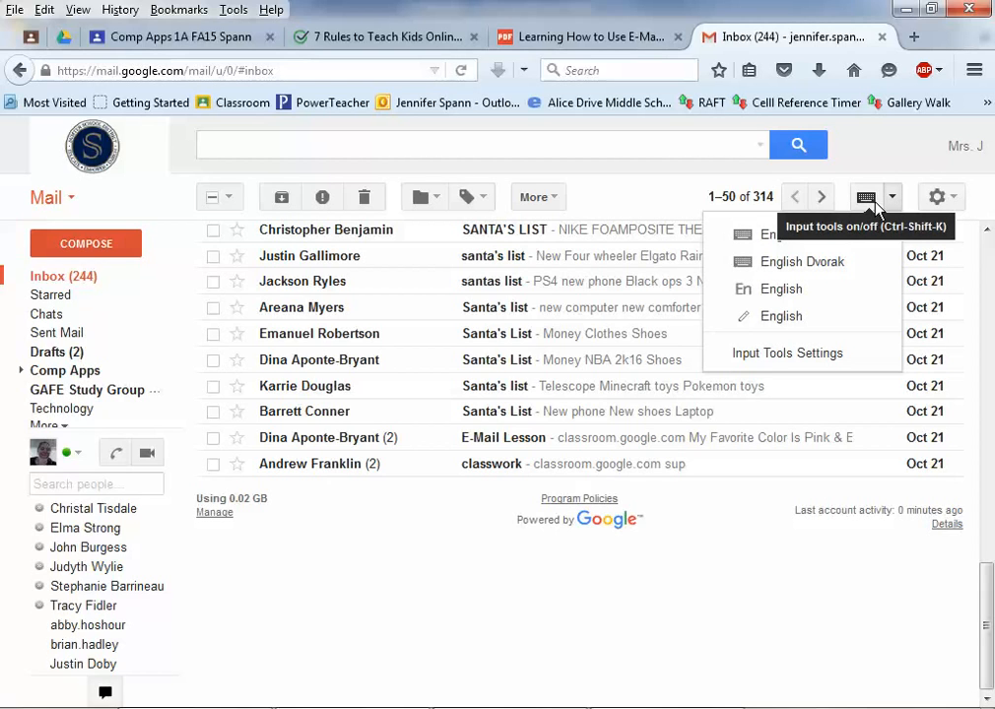
Step: Try the Cozy display density for the inbox, followed by Compact
left_click(949, 200)
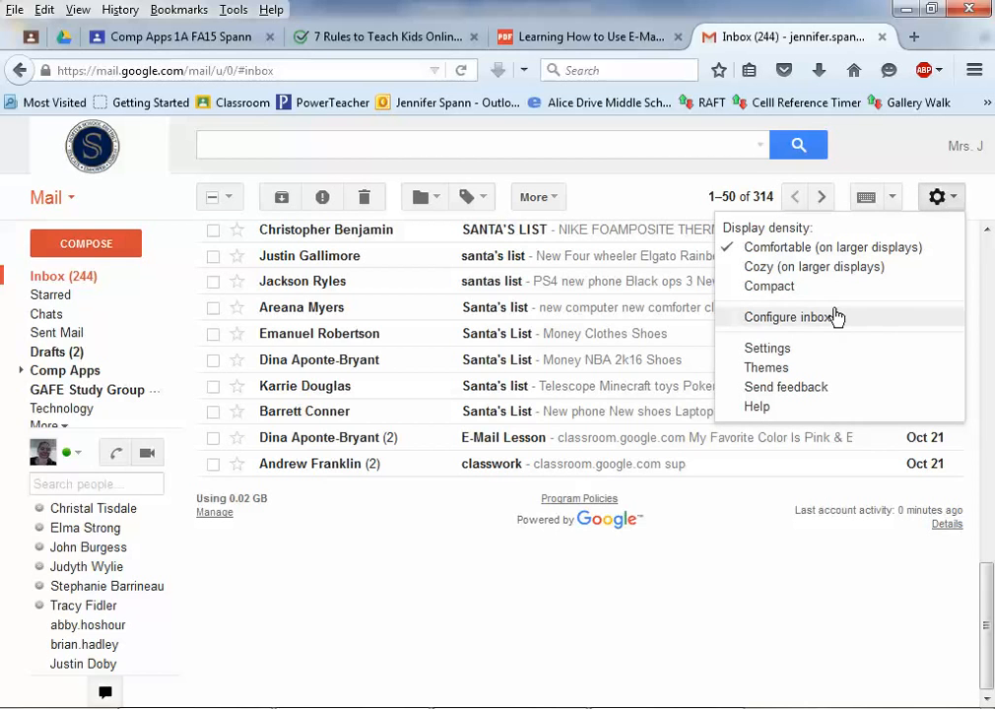
left_click(805, 270)
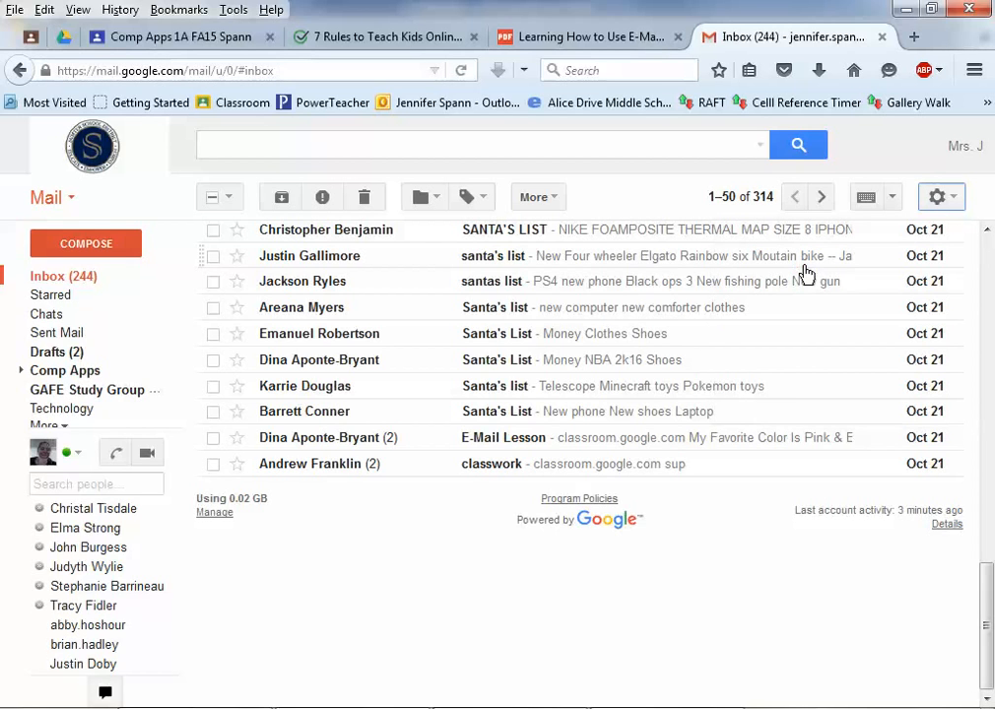
left_click(953, 200)
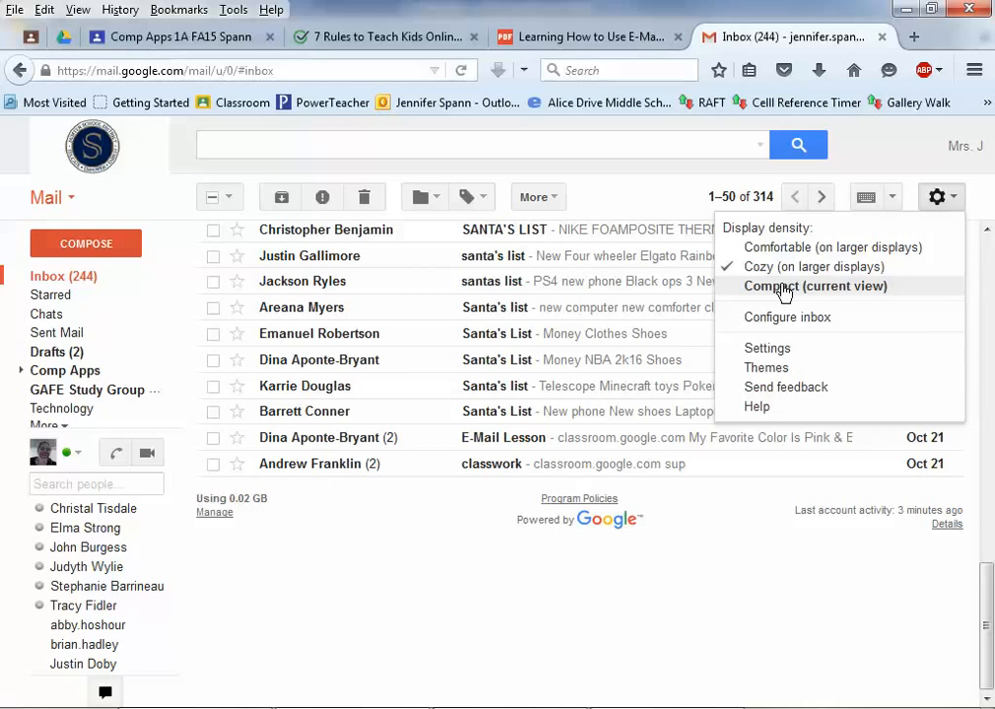
left_click(784, 288)
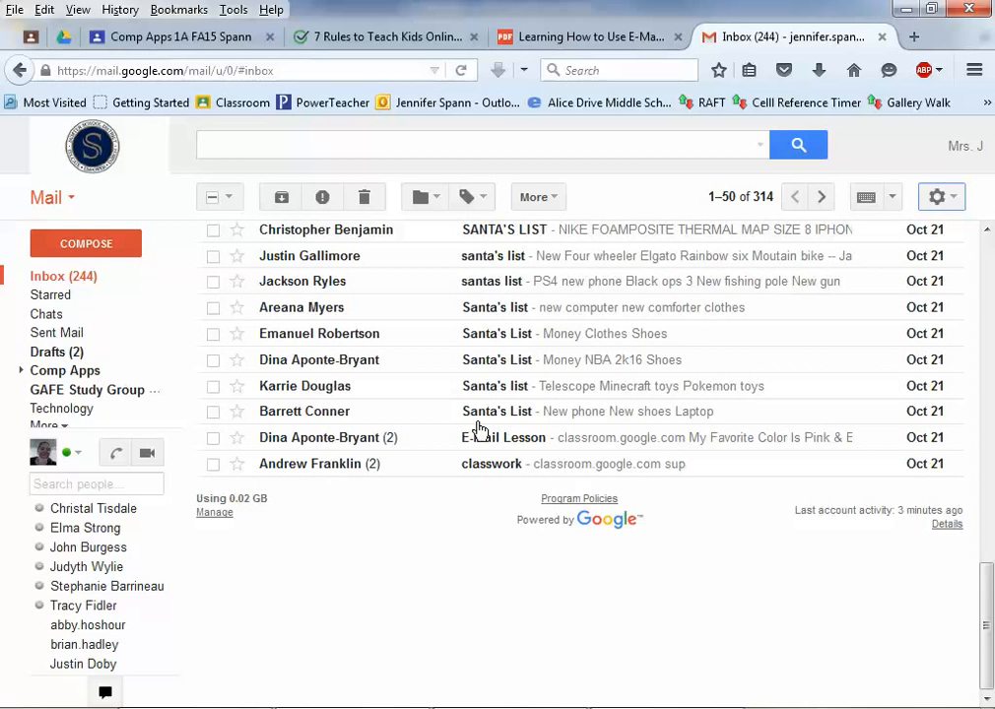
Step: Set the inbox display density to Comfortable and reopen the display and settings options
left_click(952, 199)
left_click(747, 251)
left_click(951, 199)
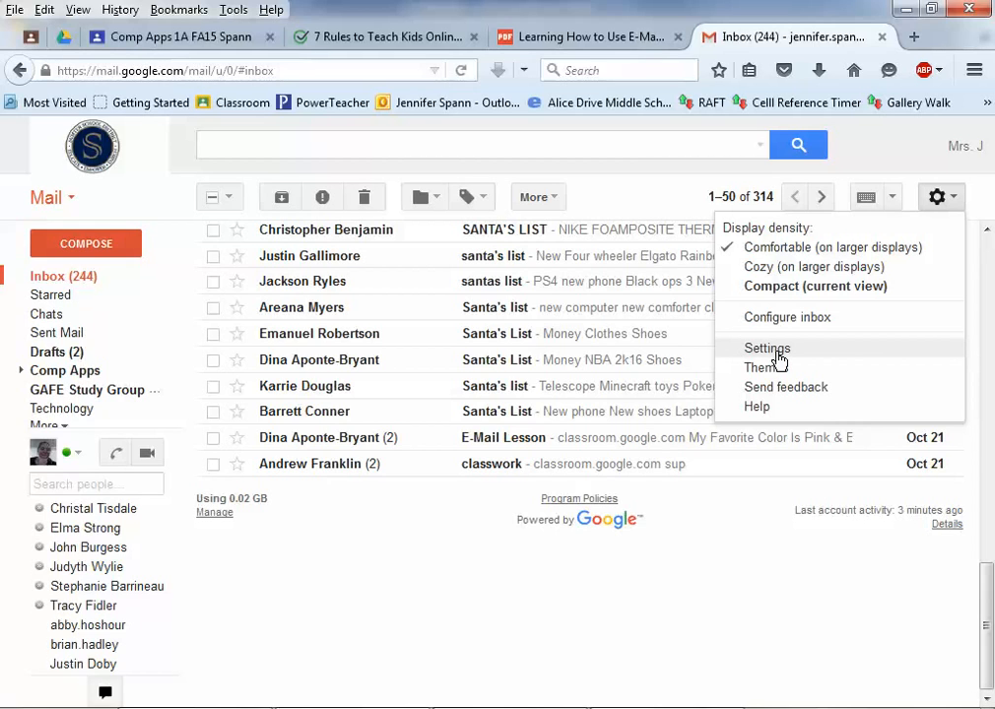
Step: Review the general mail settings, including page size, undo send, stars and notifications, and view the available themes
left_click(777, 356)
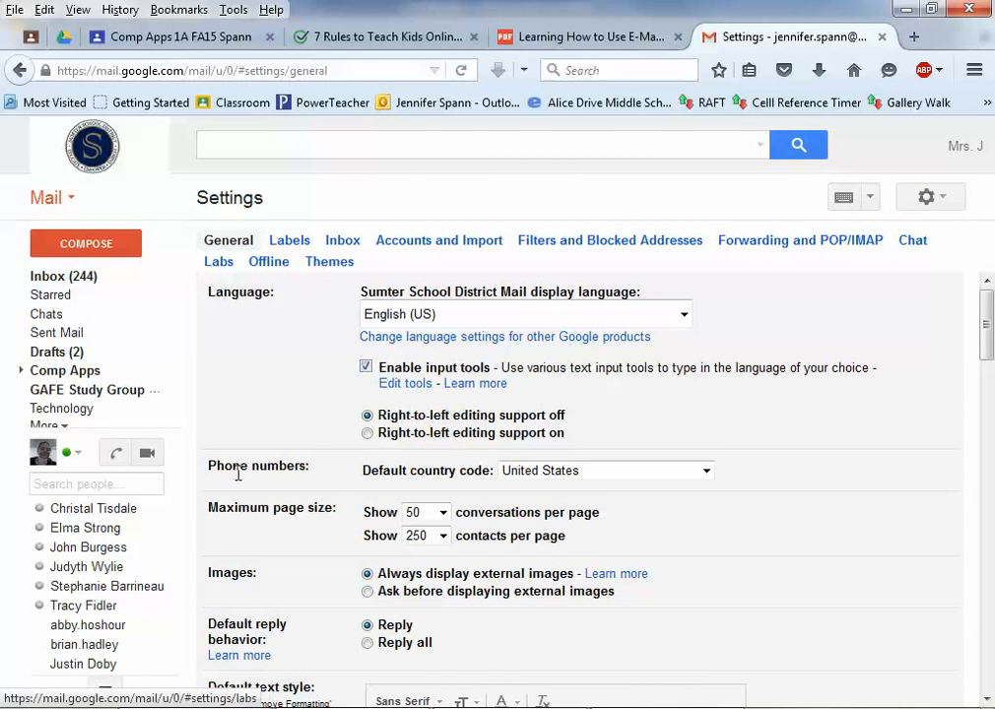
scroll(373, 399, "down", 7)
scroll(373, 404, "up", 3)
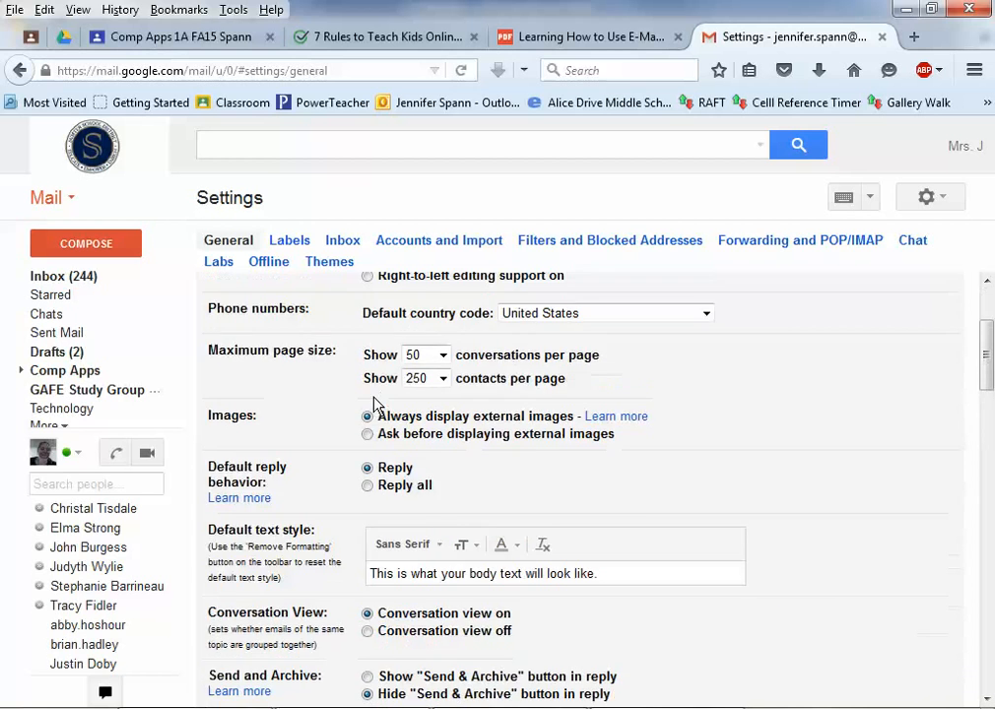
scroll(377, 407, "down", 5)
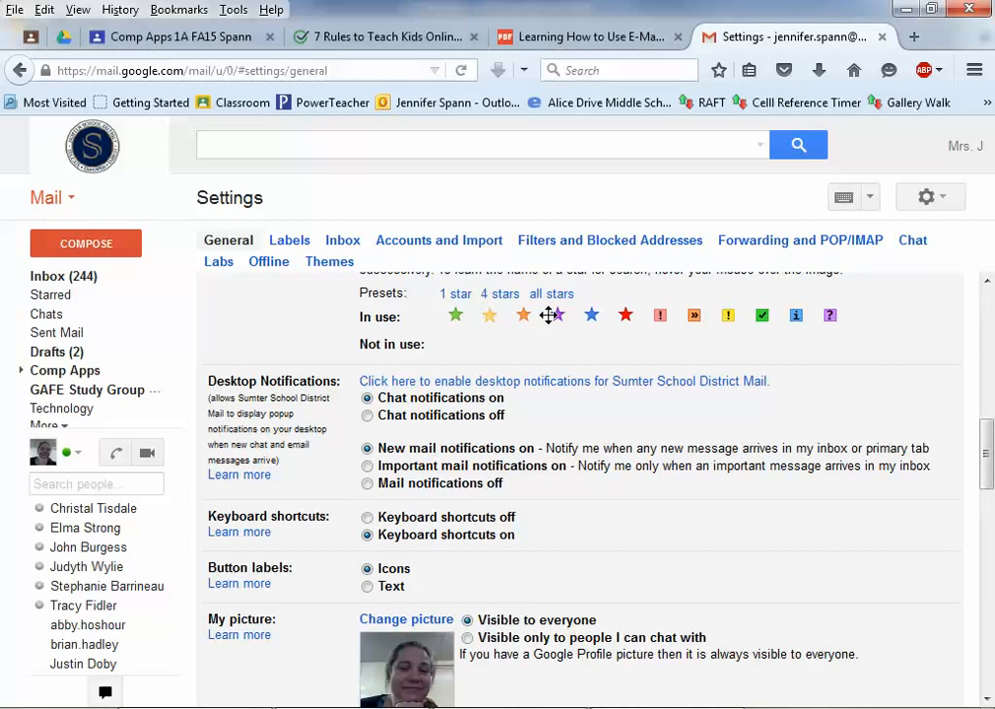
scroll(759, 360, "up", 3)
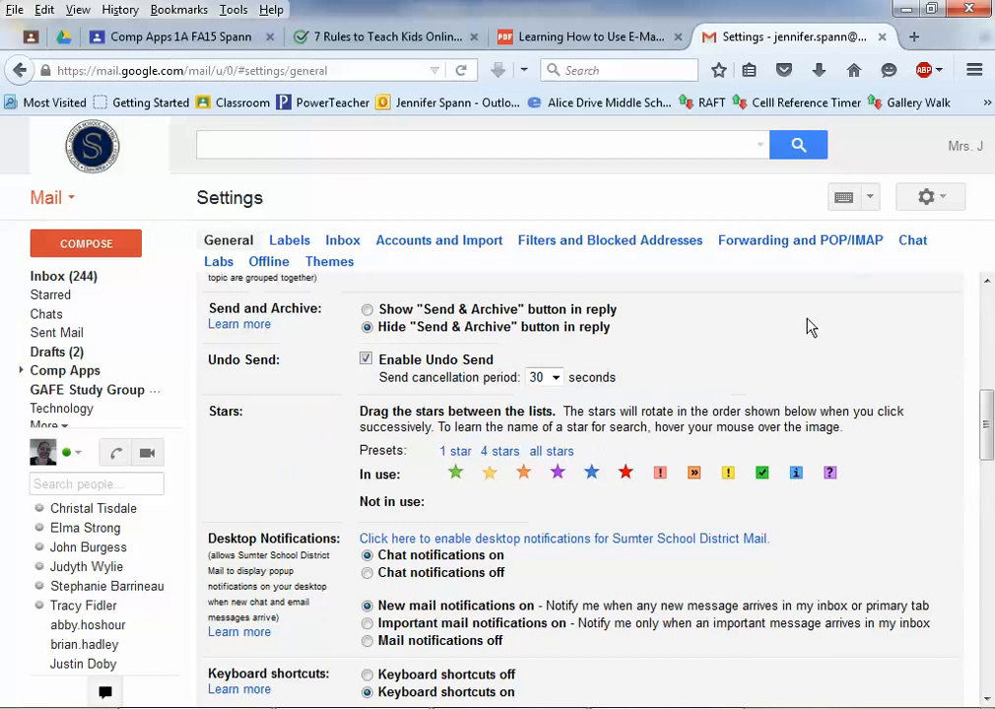
left_click(926, 197)
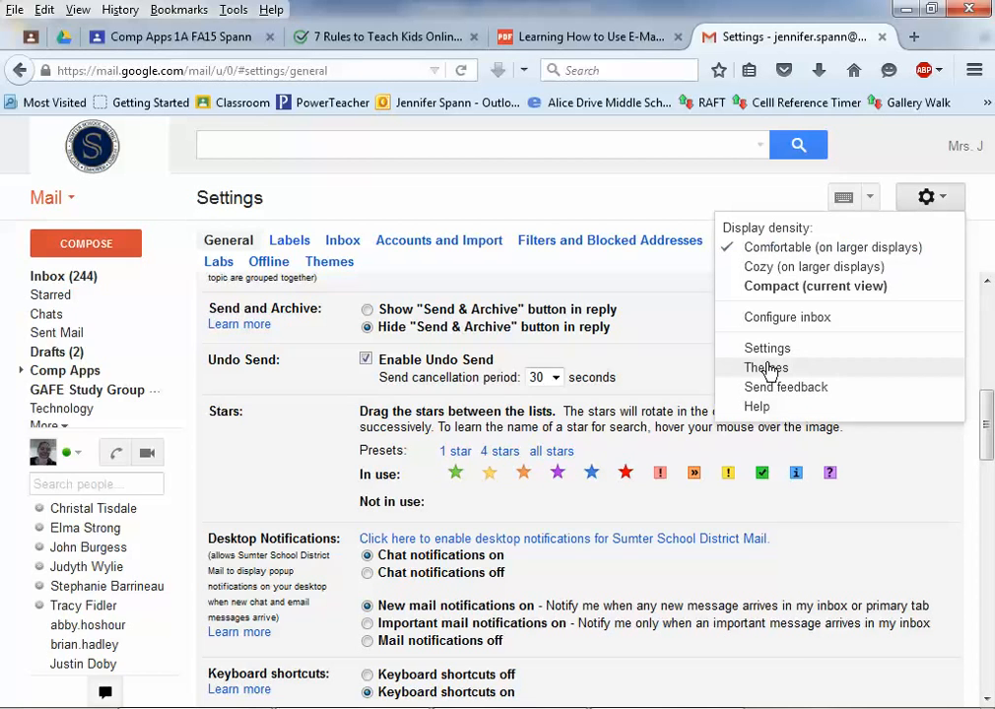
left_click(769, 368)
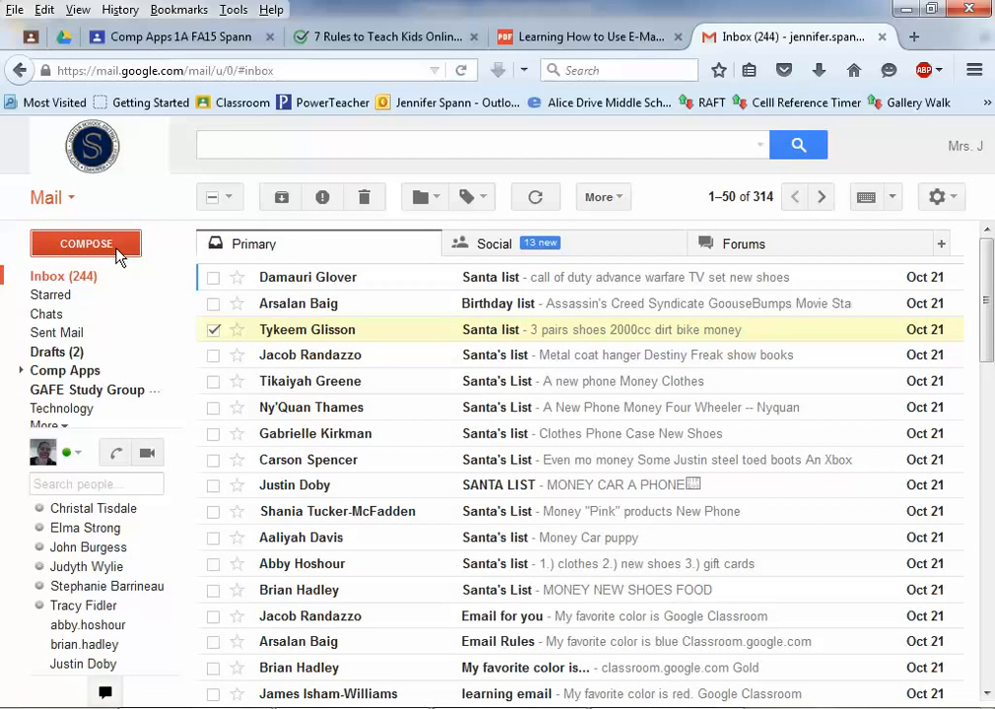
Step: Start a new message, consult the "Parts of an E-Mail" page of the handout, and return to the draft
left_click(117, 254)
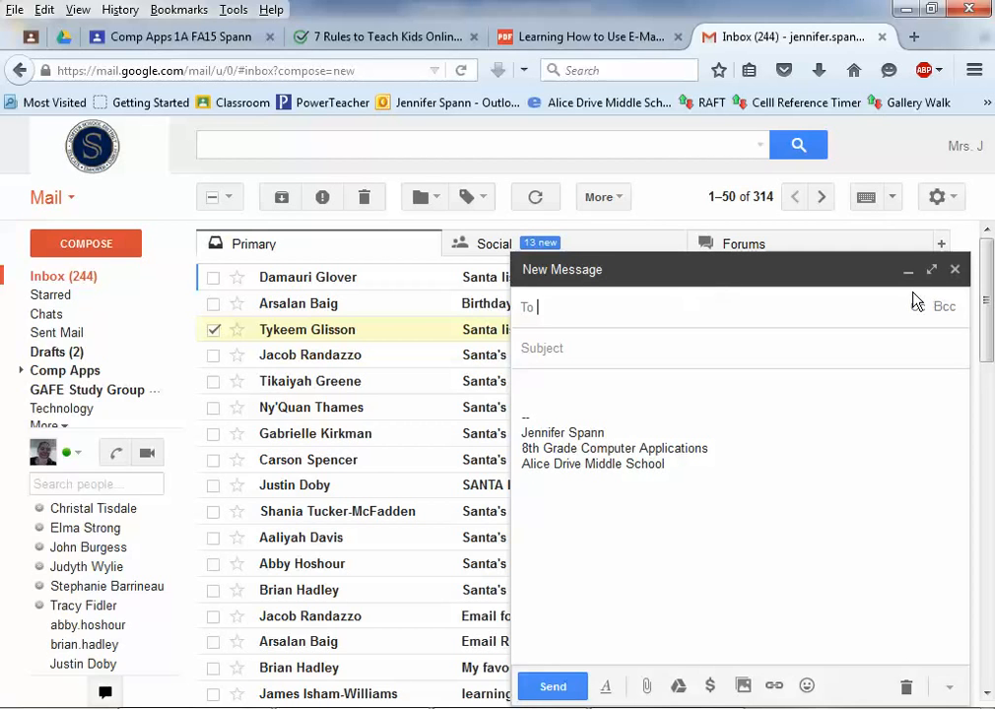
left_click(589, 36)
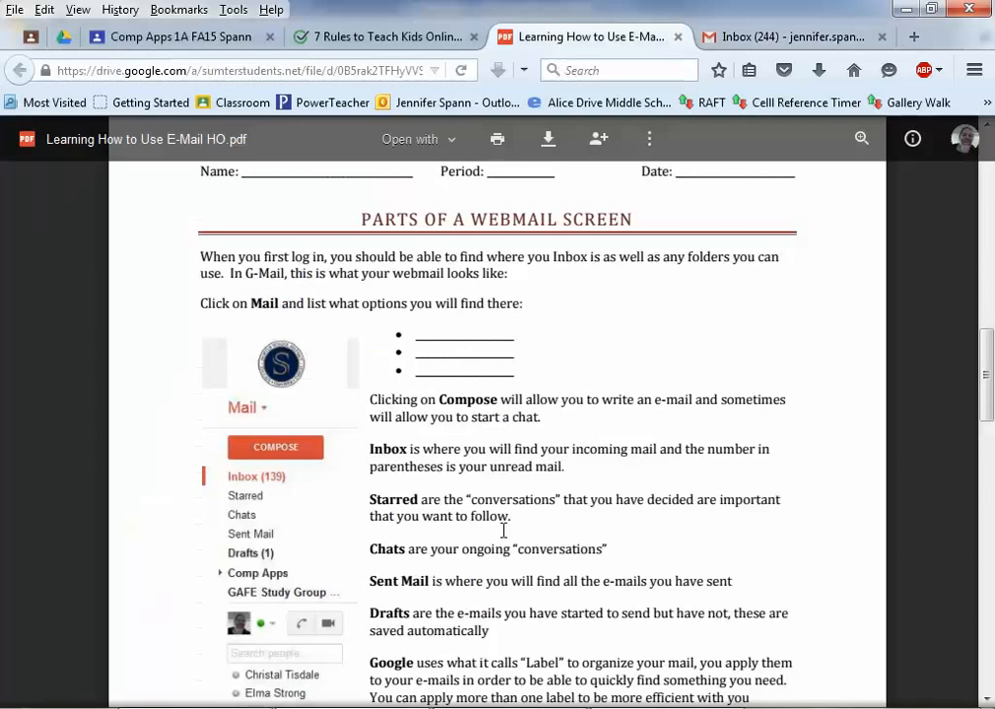
scroll(504, 530, "down", 4)
scroll(504, 529, "down", 5)
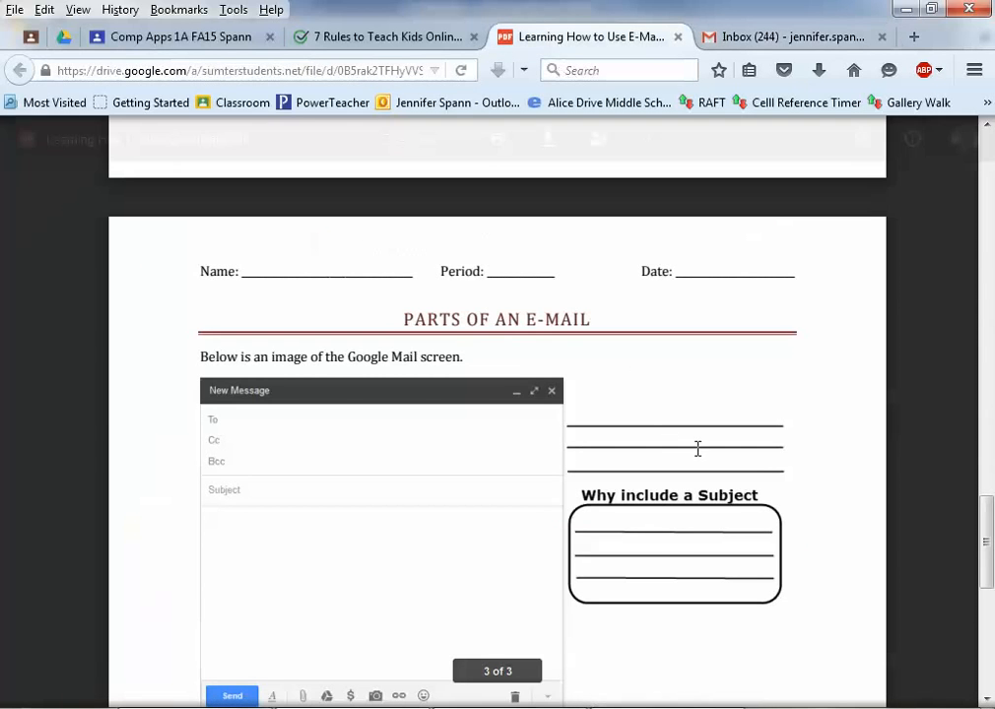
left_click(817, 36)
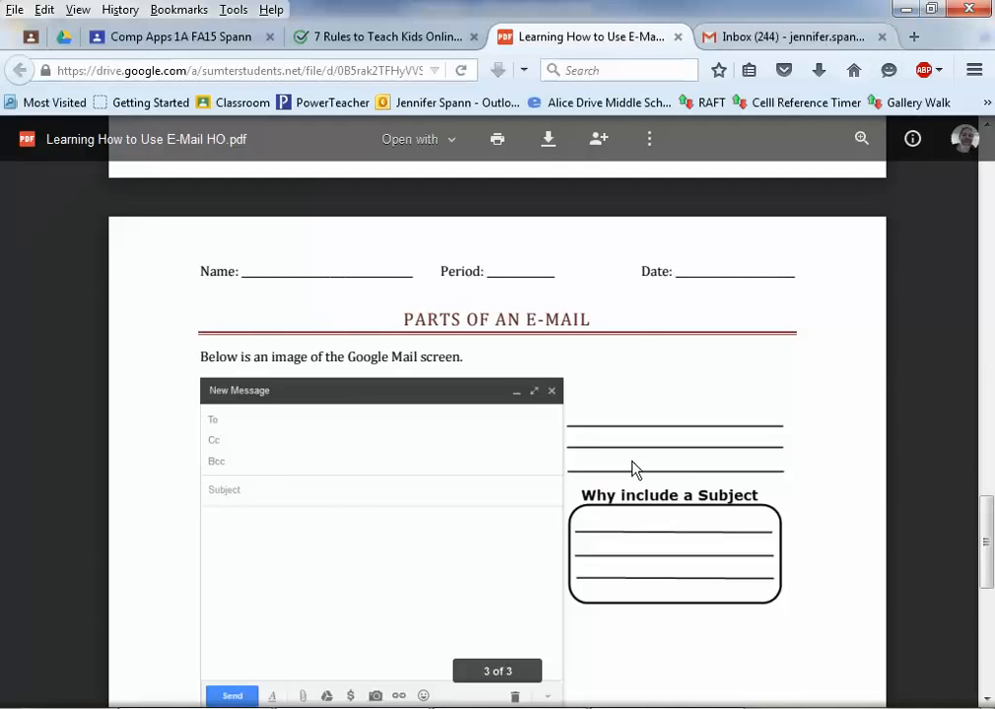
Step: Enter "Contact e-mail or Contact Name" as the main recipient of the new message
left_click(614, 311)
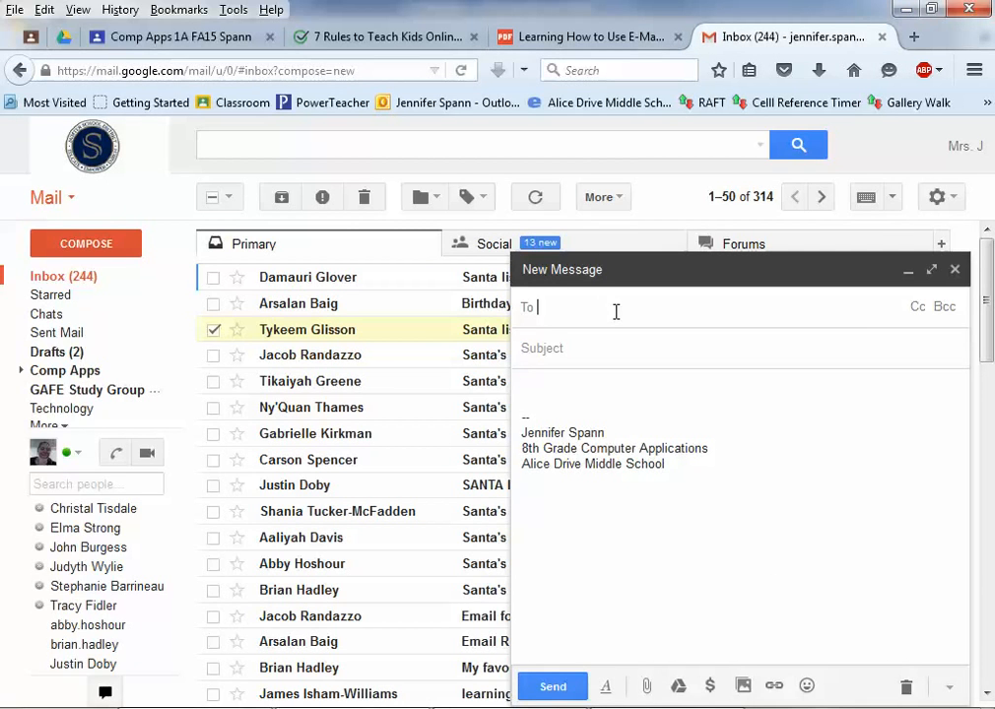
type("cdo")
key("BackSpace")
key("BackSpace")
key("BackSpace")
type("Contact e-mail rr Contact")
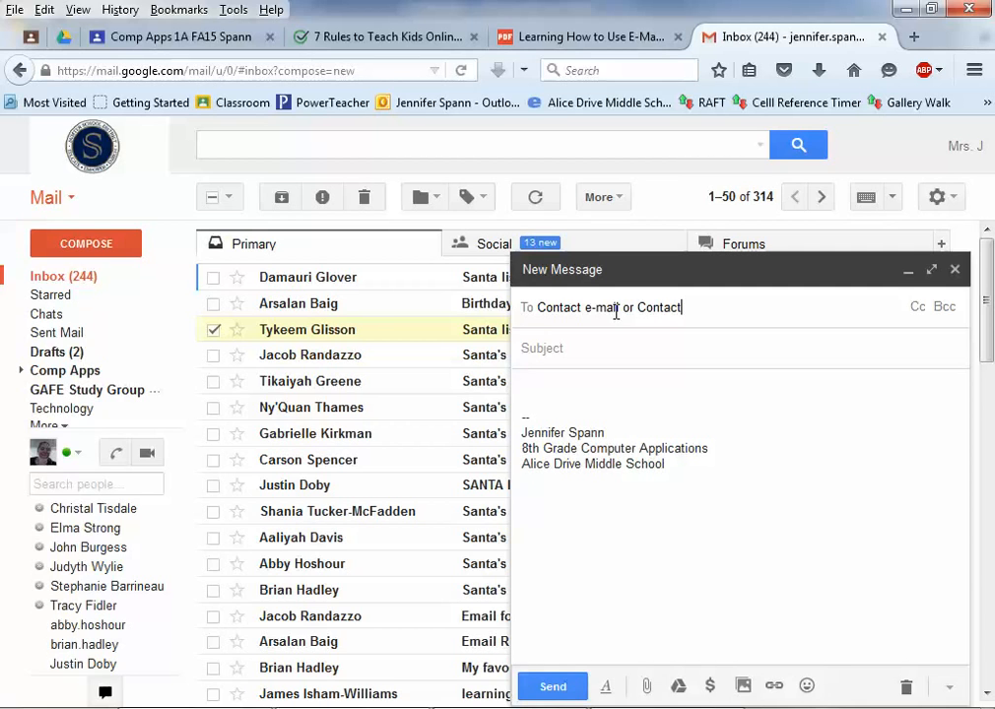
type(" Name")
Step: Add a Cc recipient line reading "Name of person who just needs to know (Carbon Copy)"
left_click(915, 308)
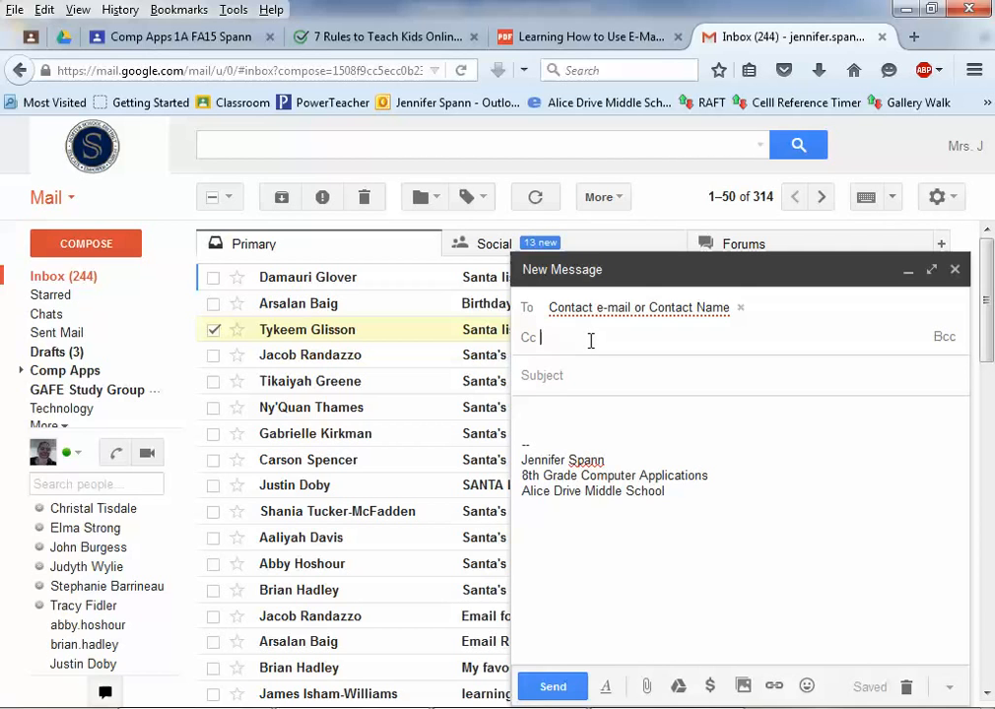
type("N")
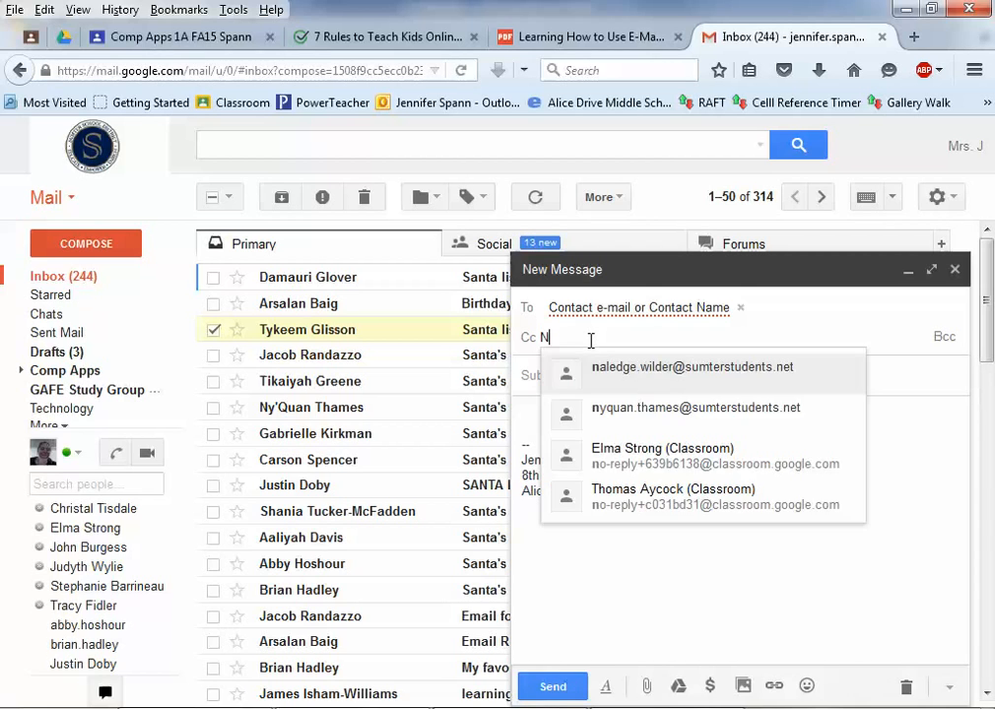
type("ame of person who")
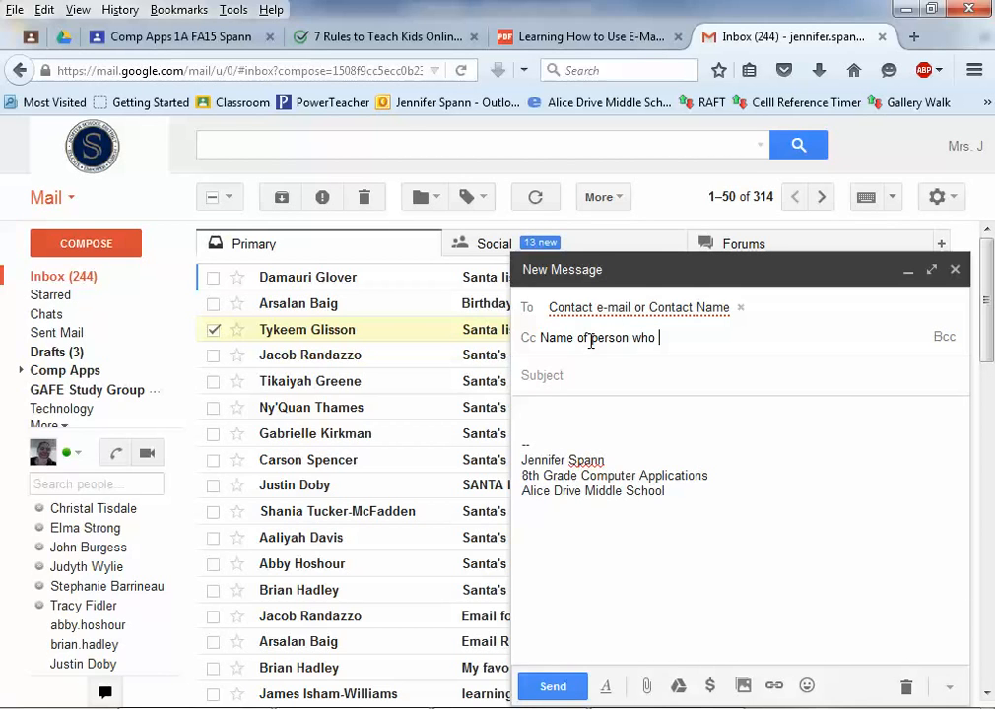
type("just needs to know ")
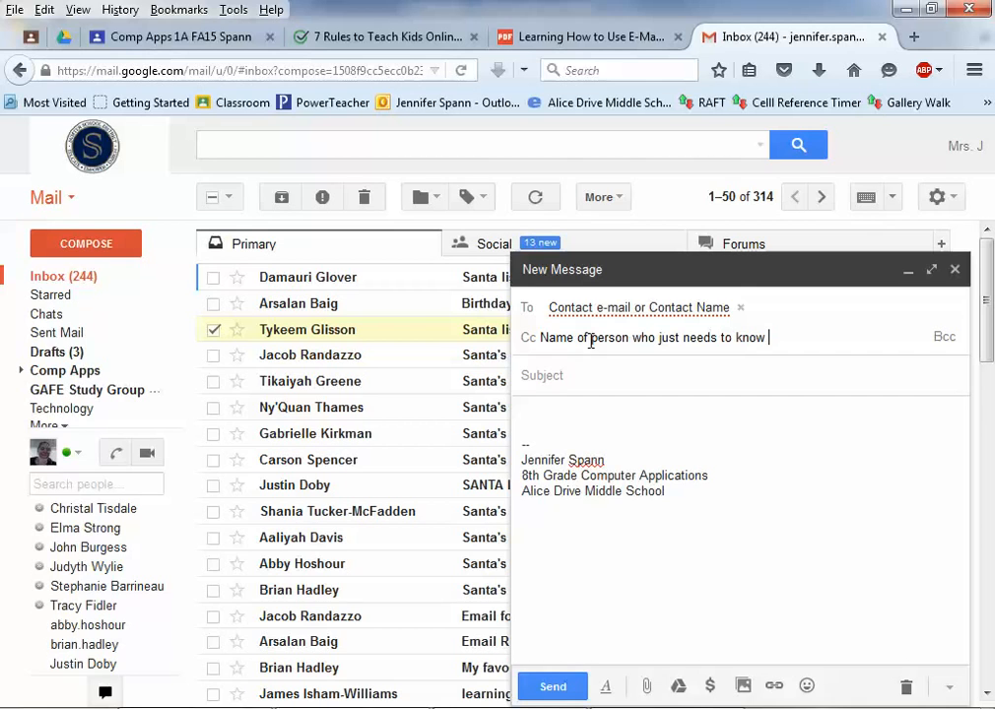
type("(Carbon Copy")
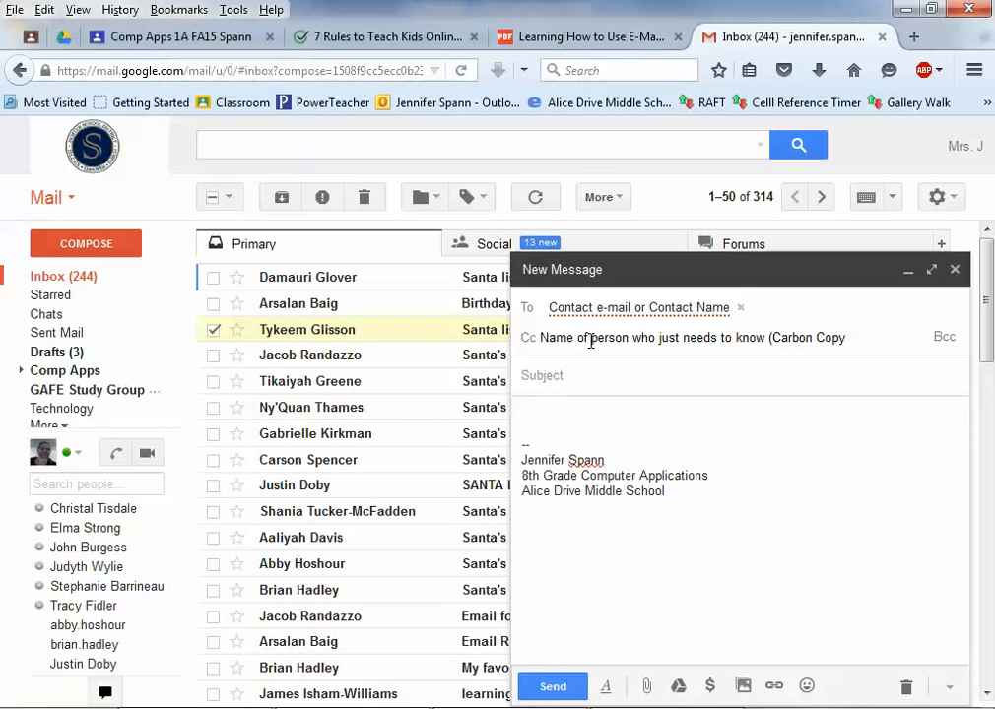
type(")")
Step: Add a Bcc recipient line reading "To send e-mails anonamously"
key("ctrl+shift+b")
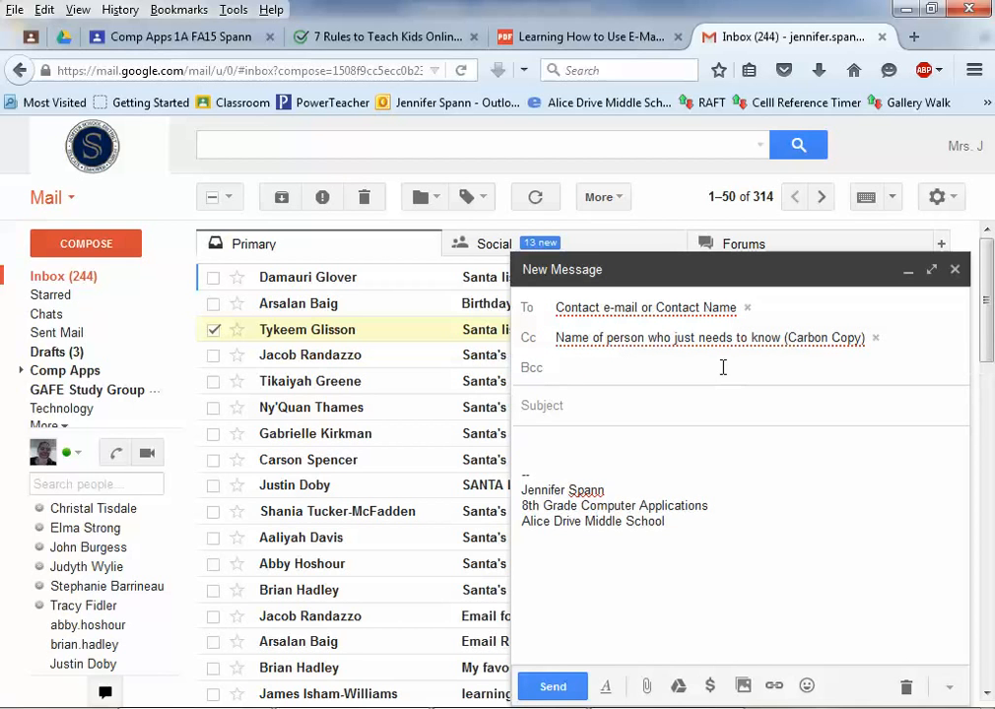
type("To ")
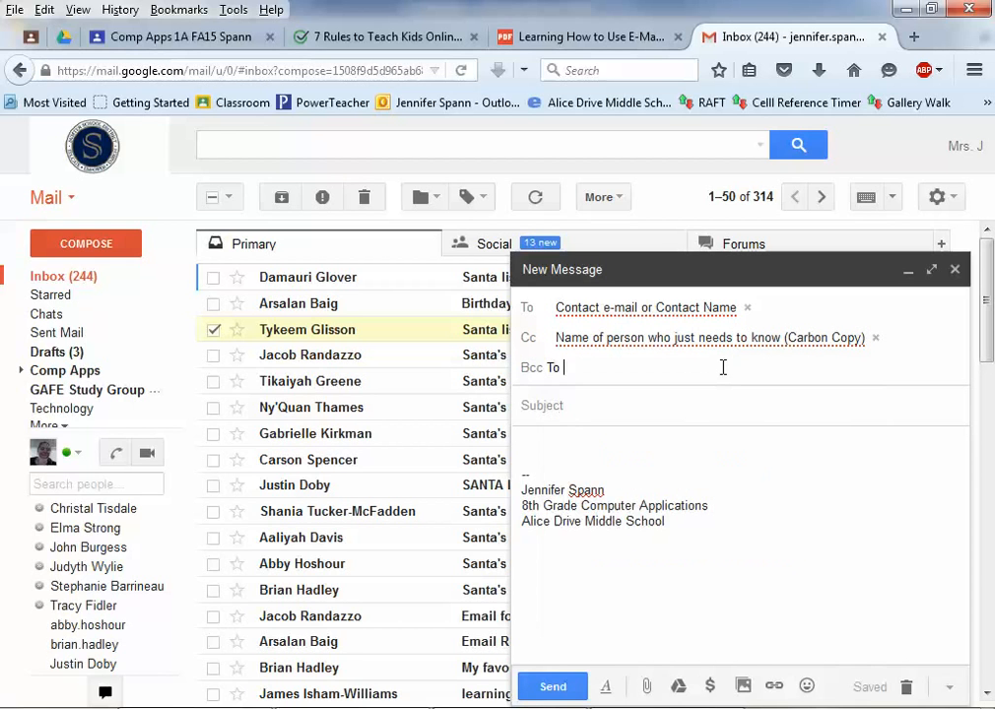
type("send e")
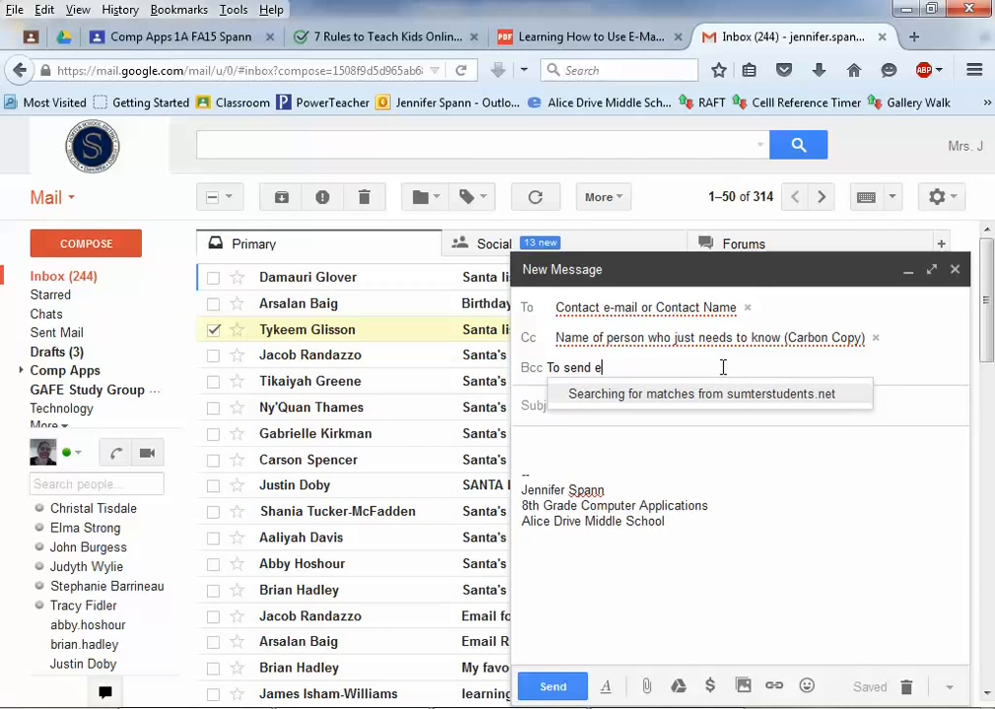
type("-mails an")
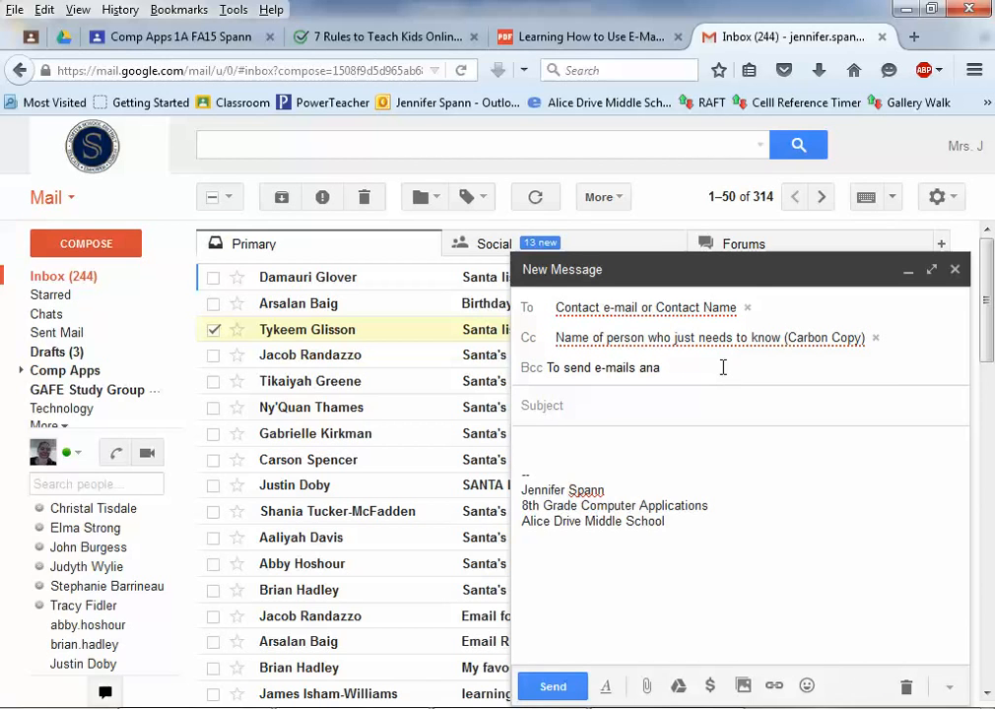
type("onamously")
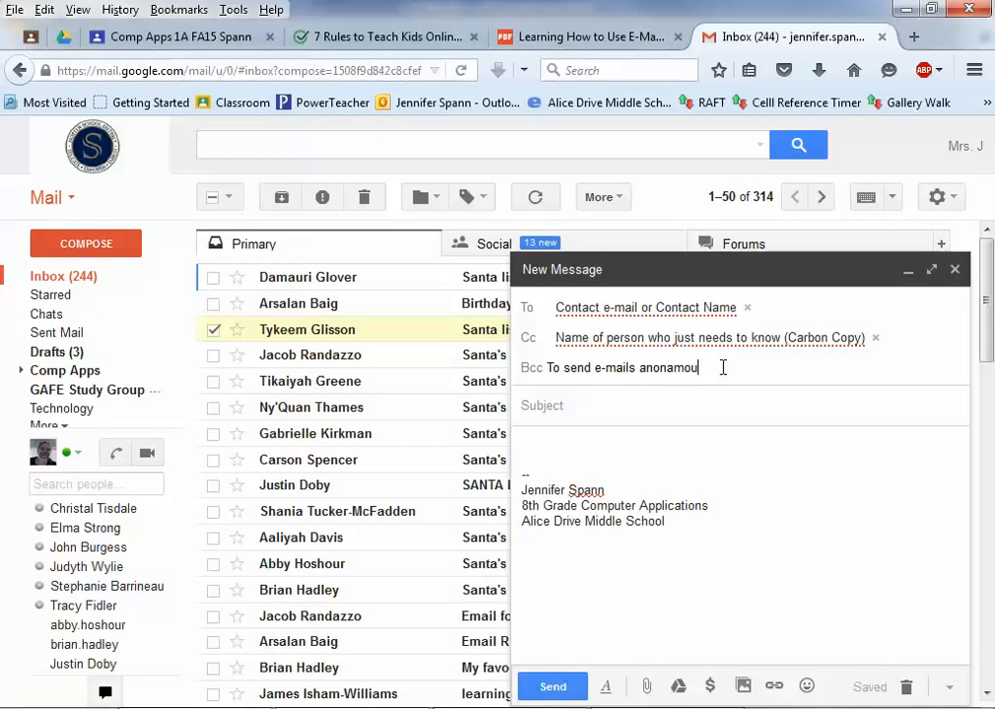
key("BackSpace")
key("BackSpace")
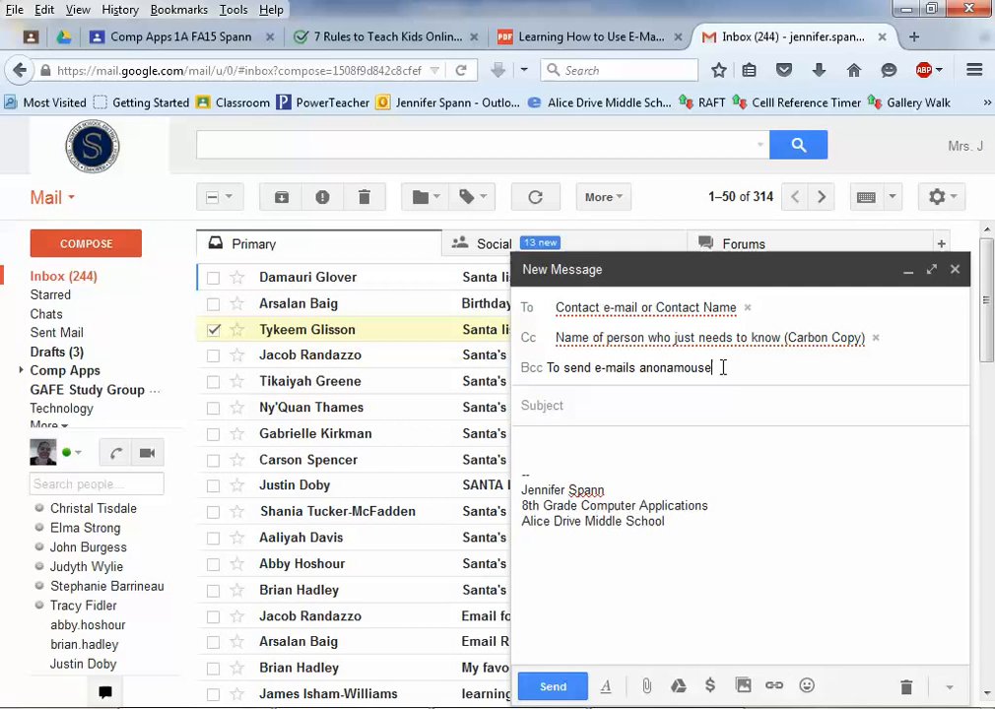
key("BackSpace")
type("ly")
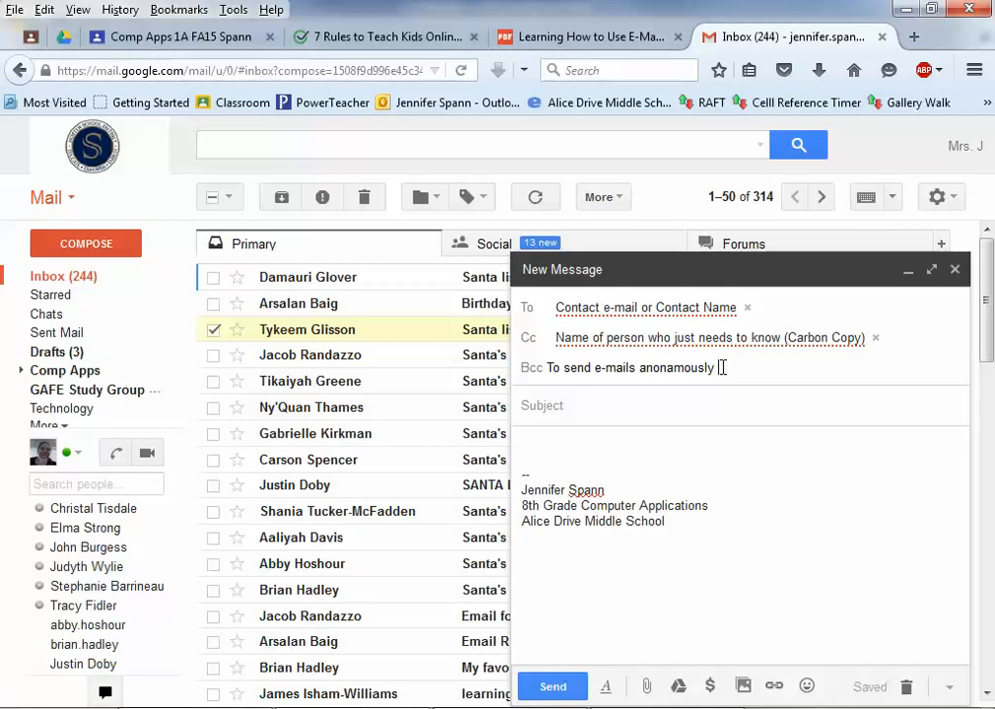
left_click(579, 423)
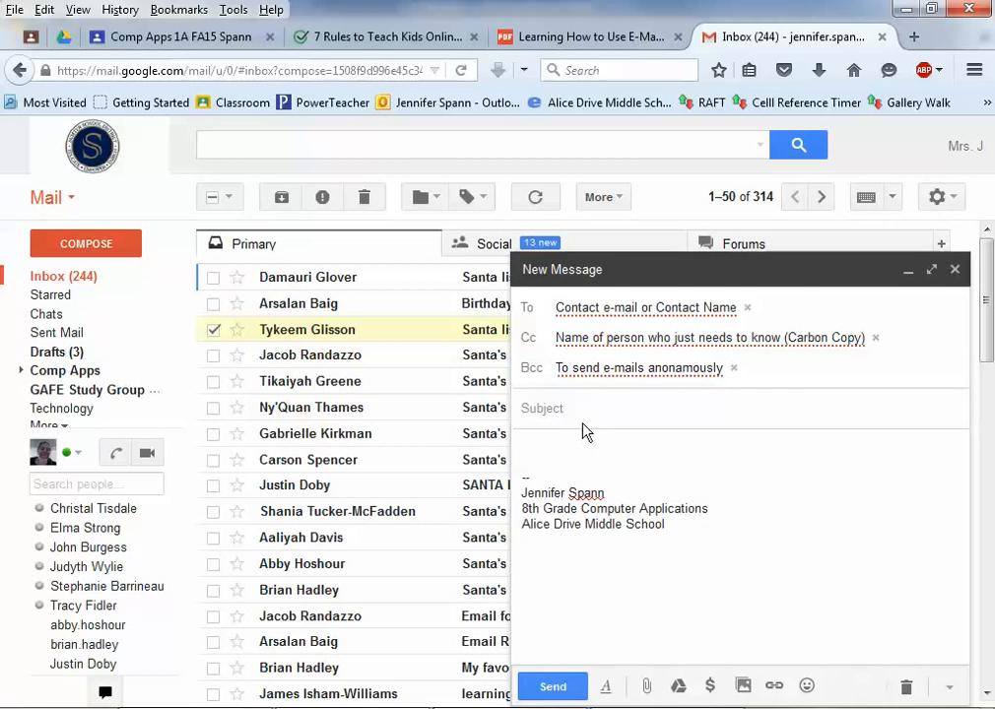
Step: Enter the subject "A subject is used to let the reader know what the e-mail is about" and reopen the recipient lines
left_click(594, 407)
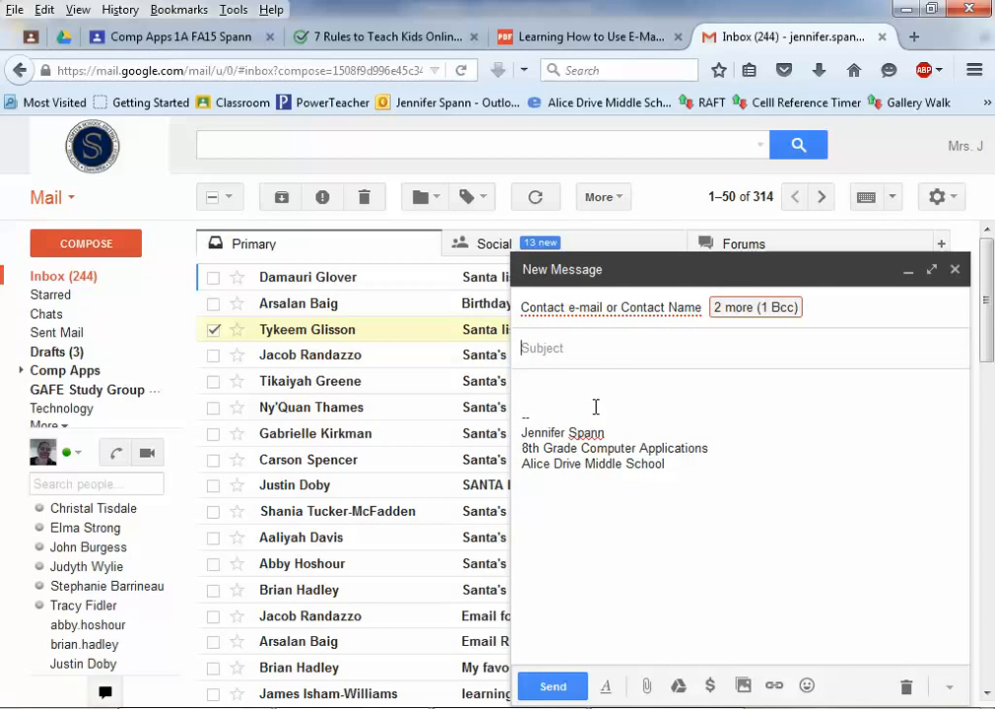
type("A subject is use")
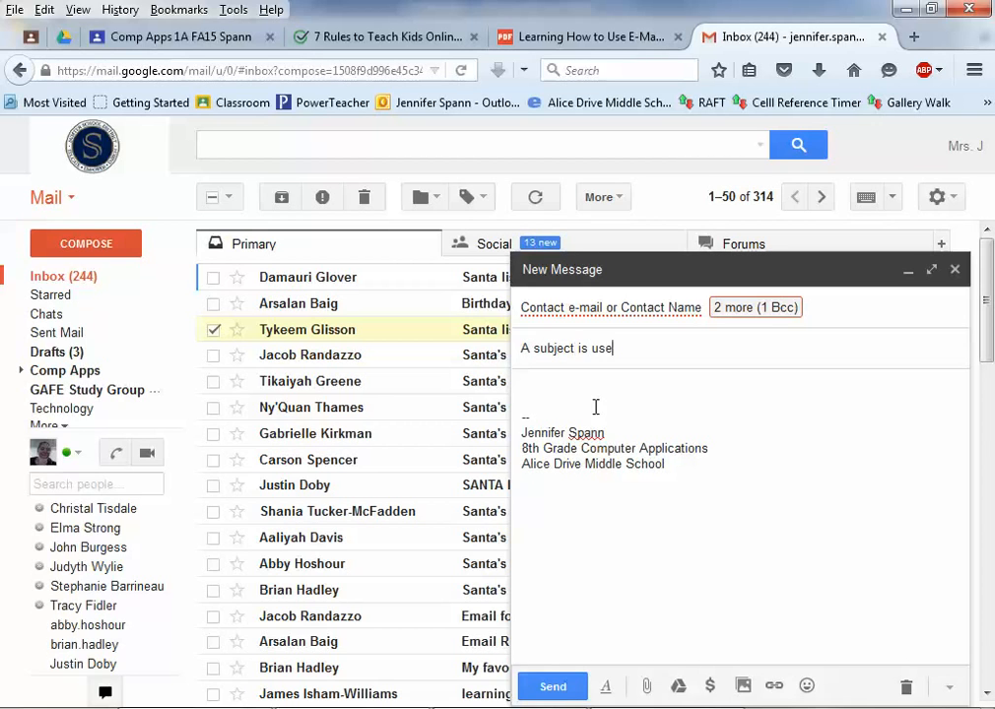
type("d to let the reader what")
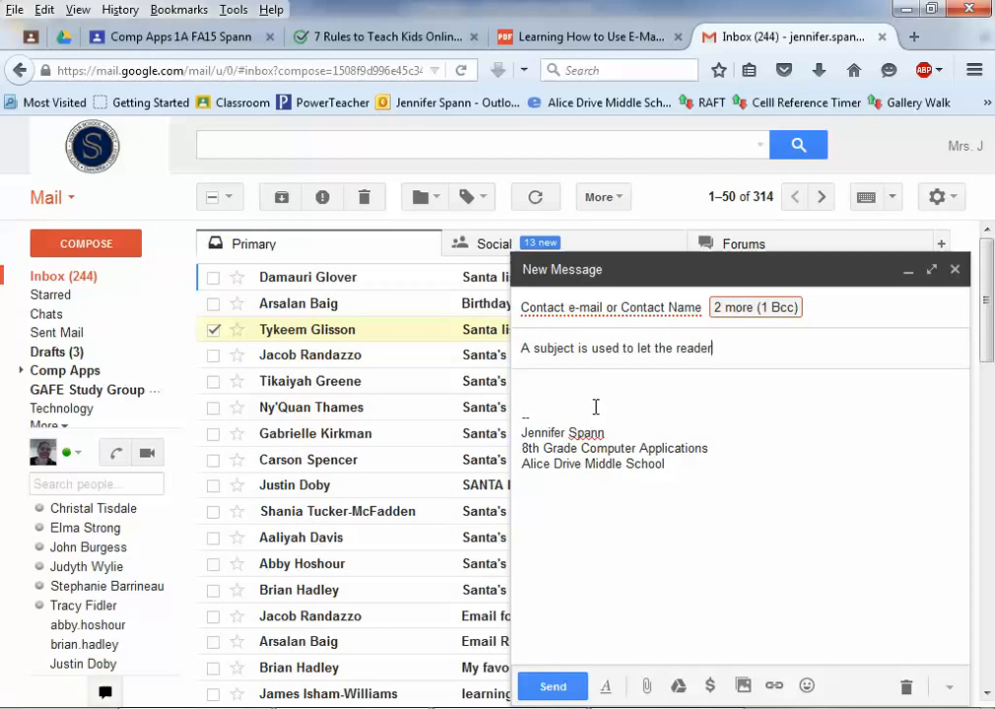
key("BackSpace")
key("BackSpace")
key("BackSpace")
key("BackSpace")
key("BackSpace")
type("know ")
type("what ")
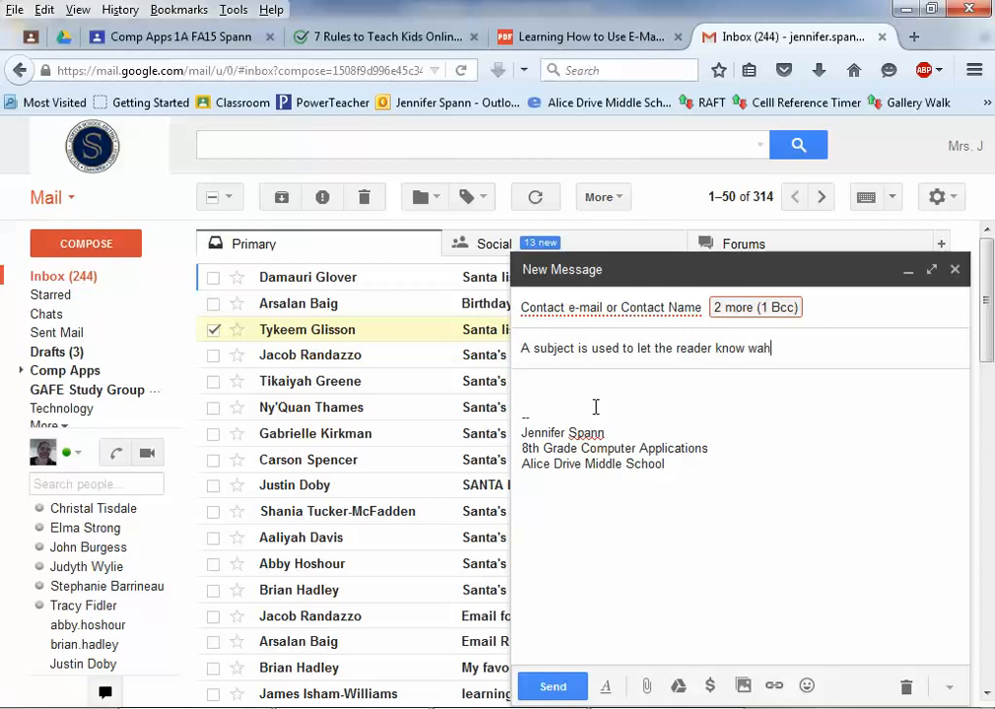
type("the e-")
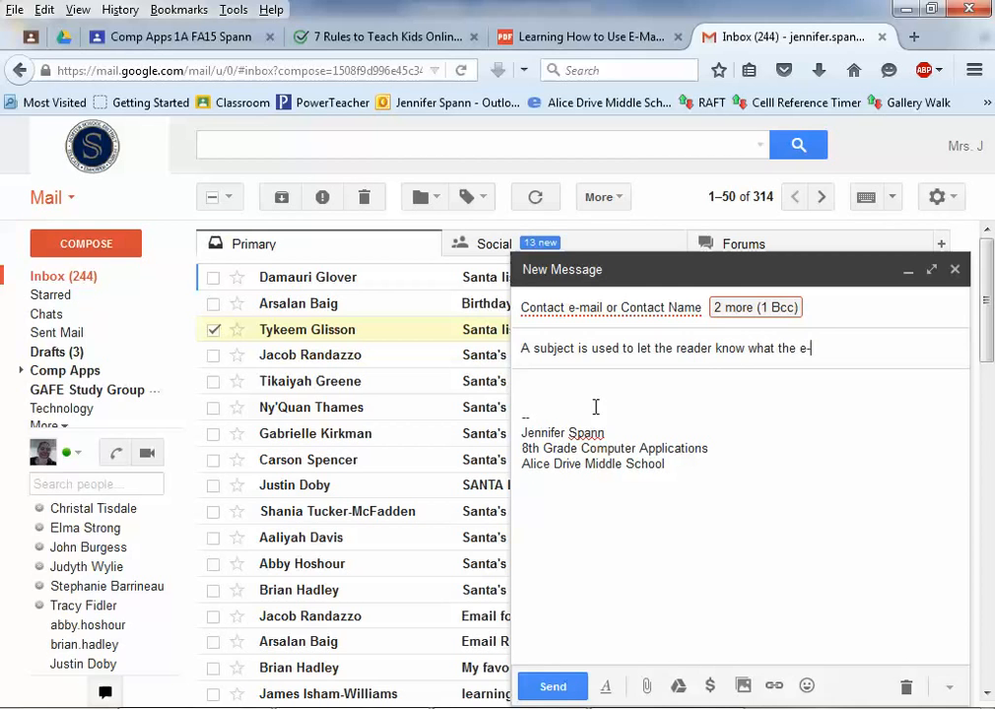
type("mail is about")
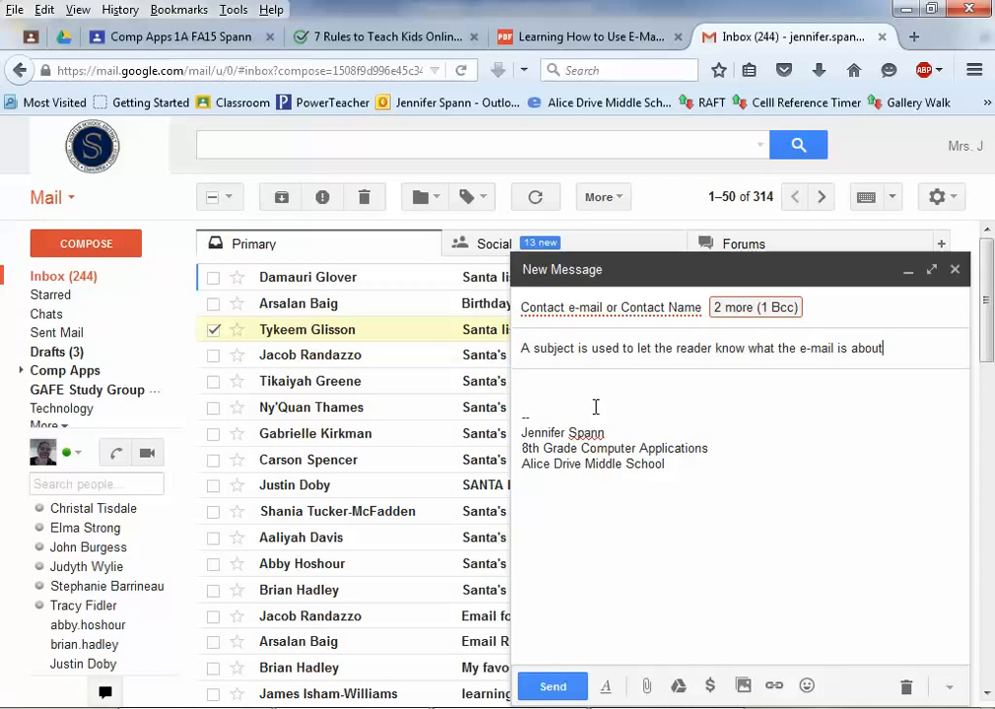
left_click(856, 316)
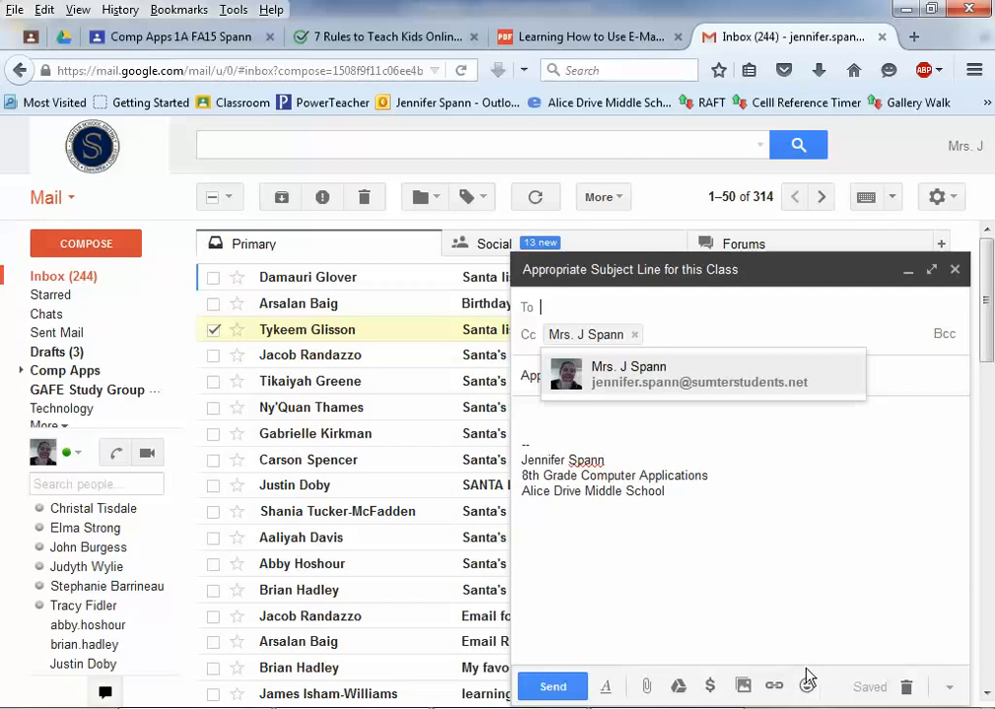
Step: Write "My favorite color is green" in the message body above the signature
left_click(555, 413)
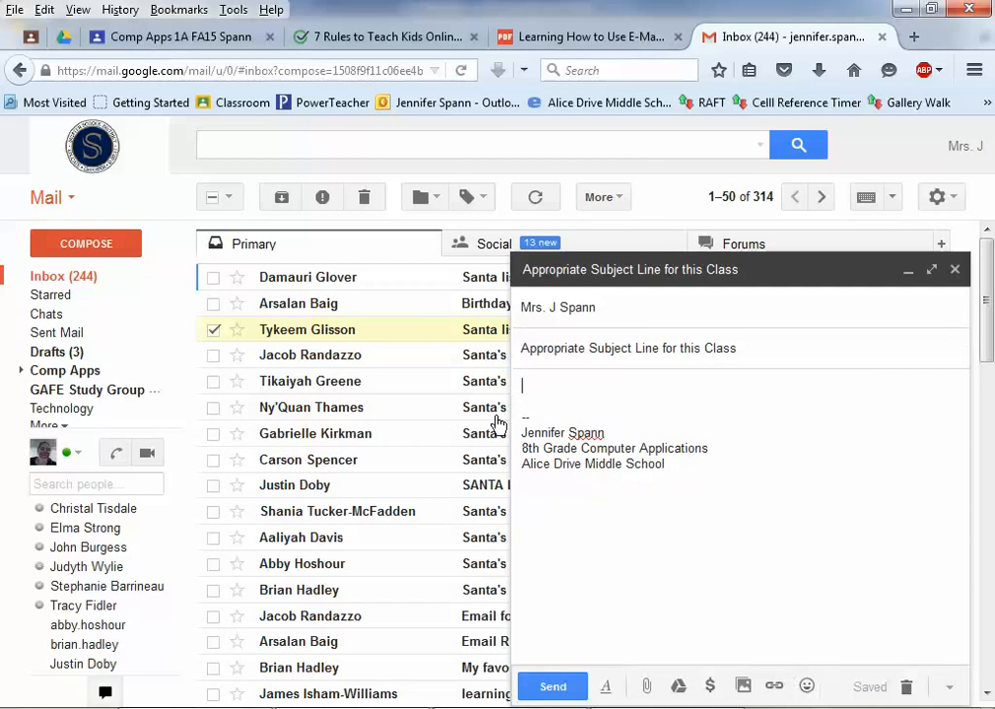
type("My favorite")
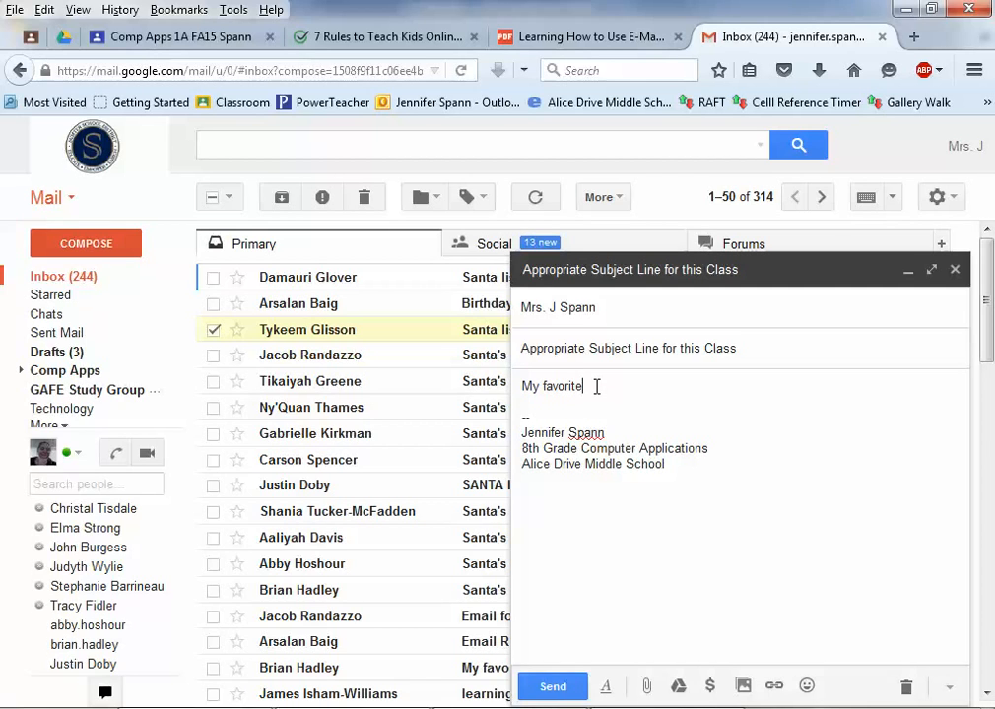
type(" color is")
type(" gra")
type("en")
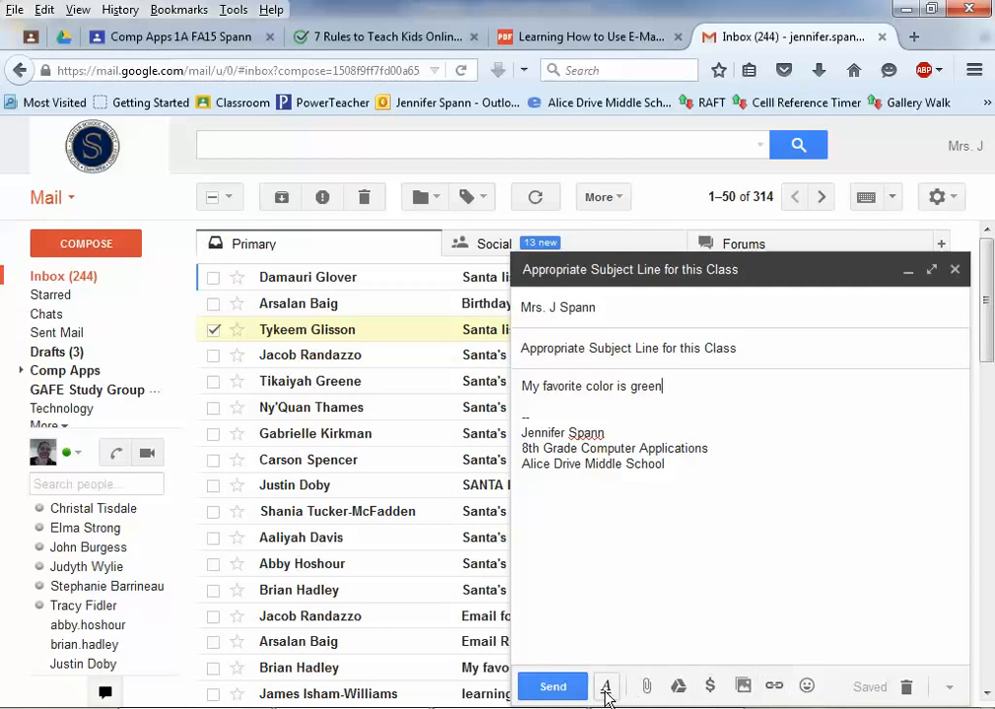
Step: Color the word "green" in the message body with bright green text
left_click(606, 690)
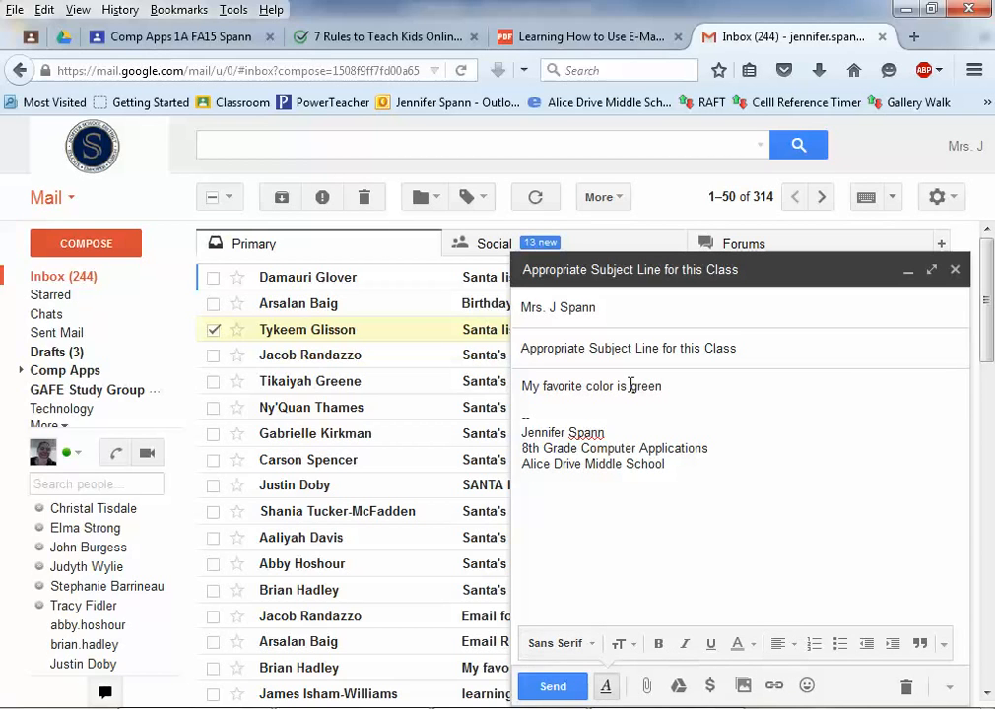
left_click_drag(632, 386, 665, 385)
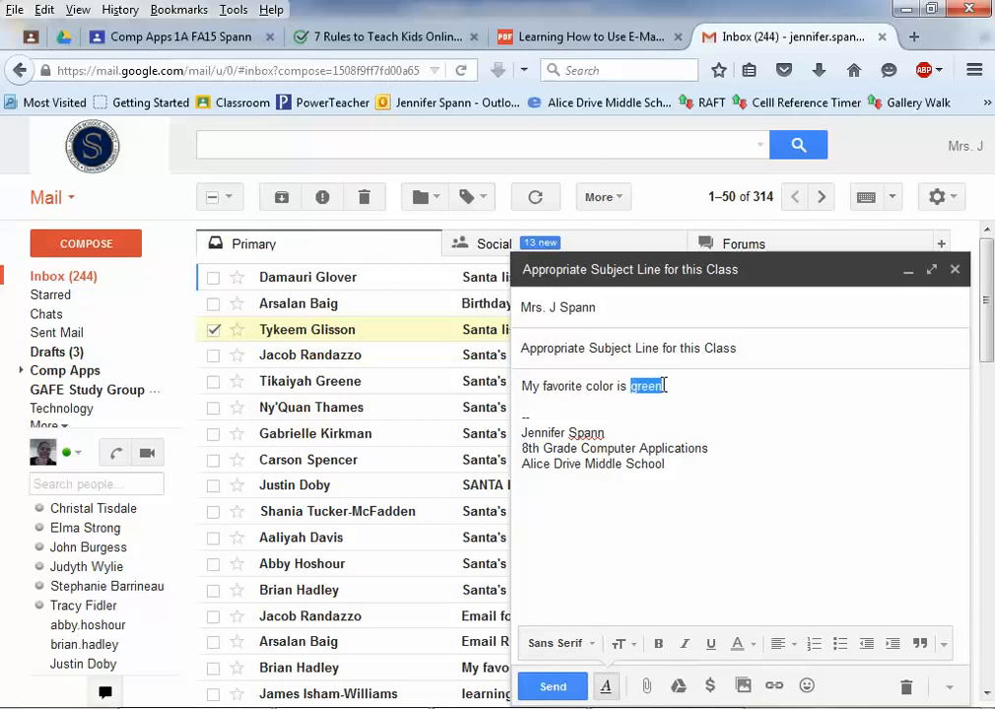
left_click(744, 647)
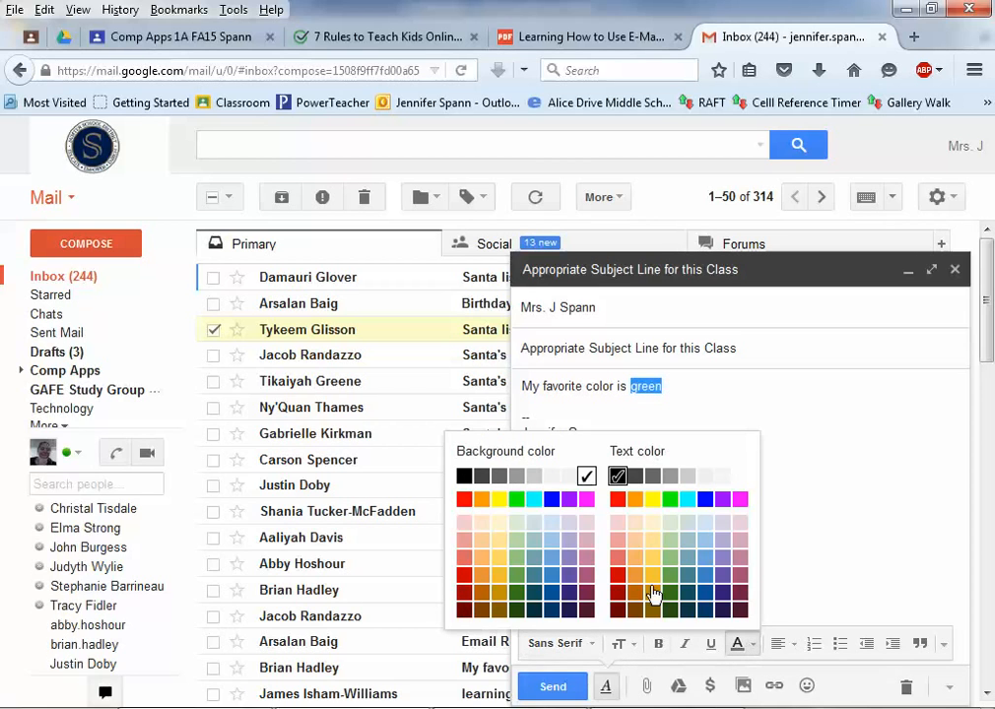
left_click(673, 502)
left_click(670, 384)
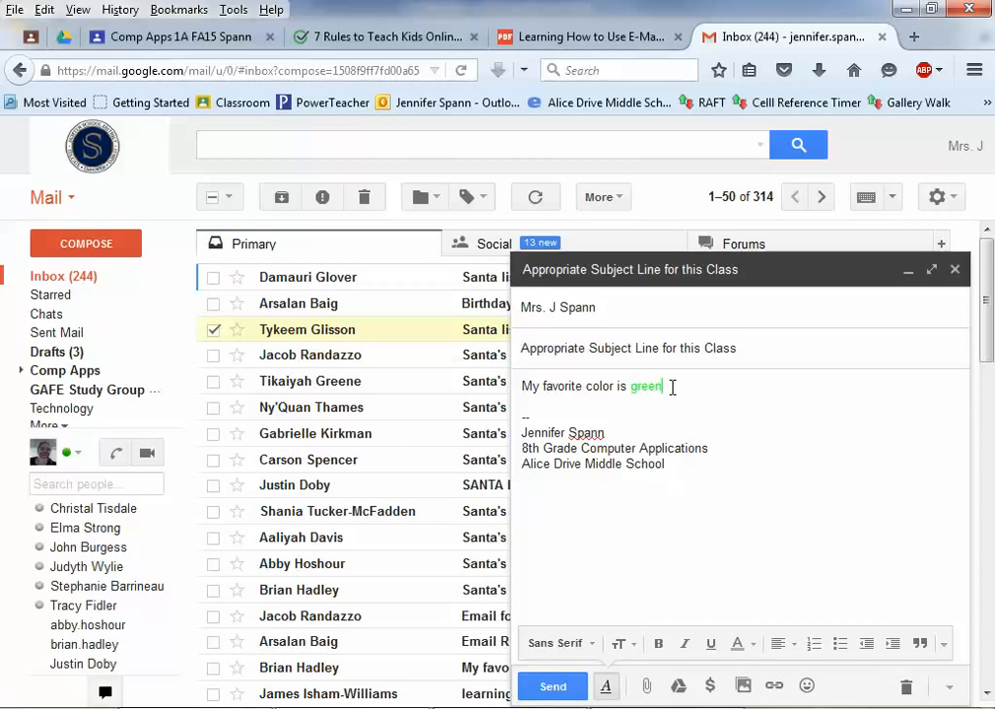
Step: Add two line breaks after the favorite color sentence and start inserting a link there
key("Return")
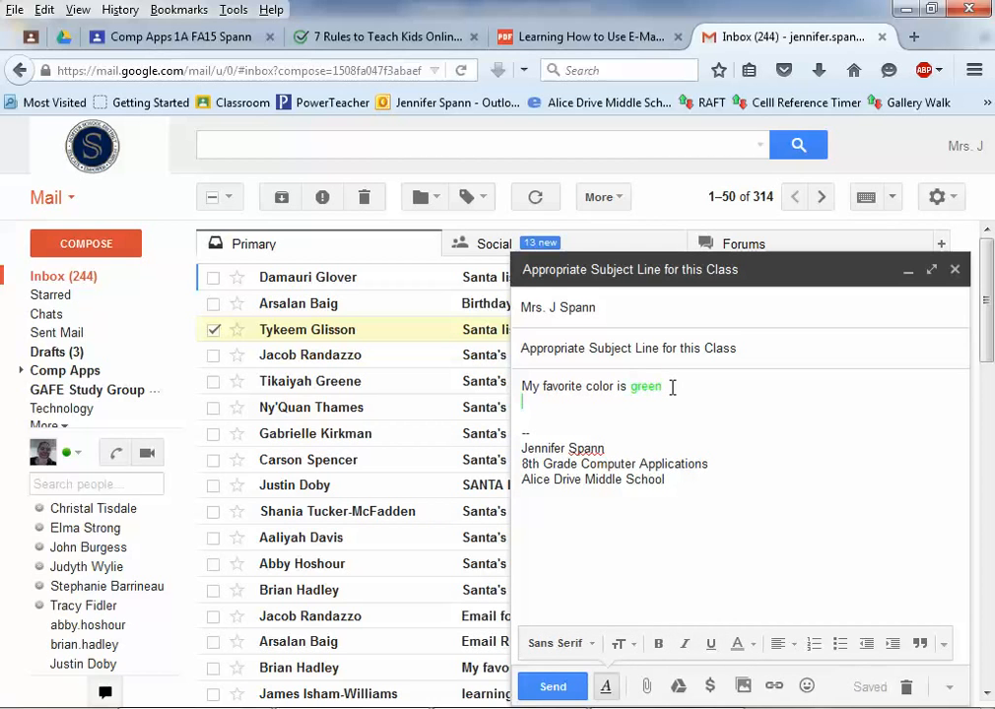
key("Return")
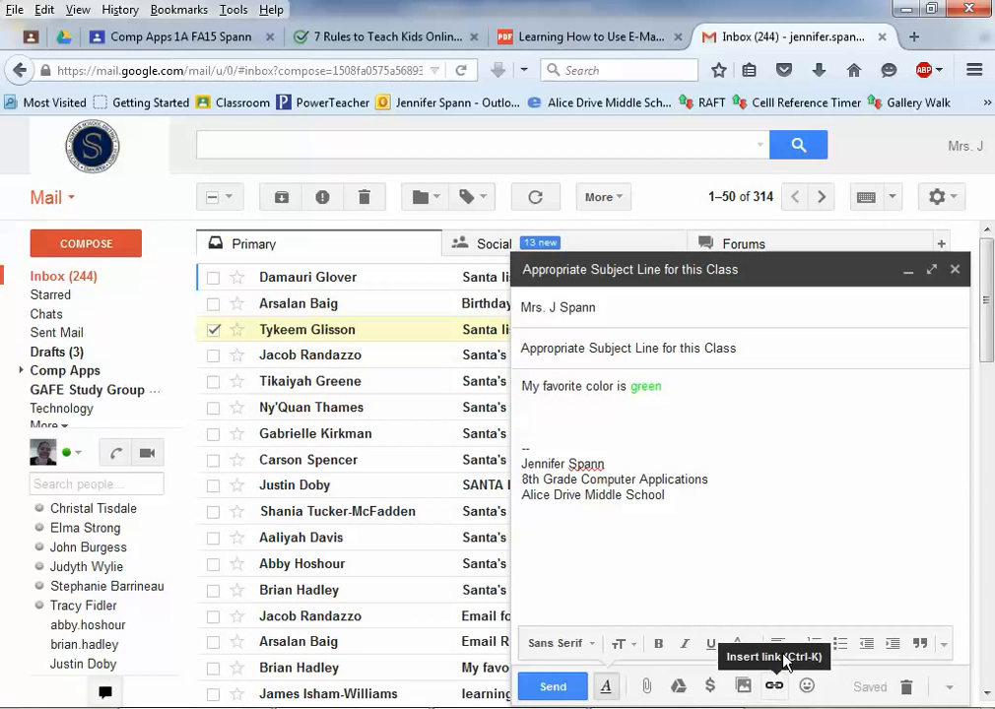
left_click(772, 688)
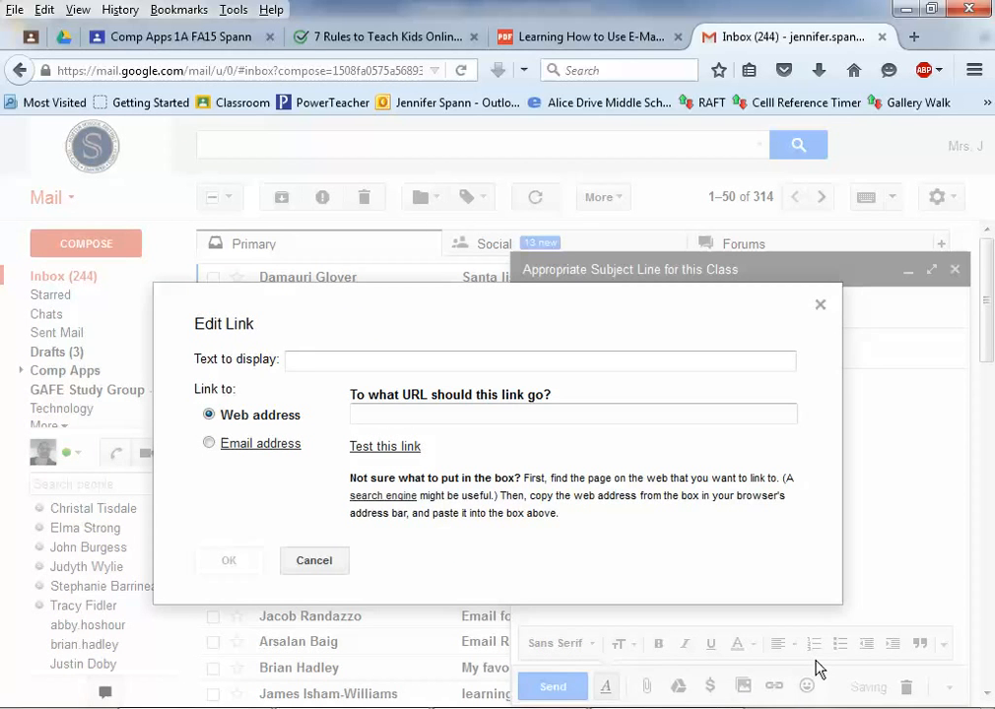
type("google.co")
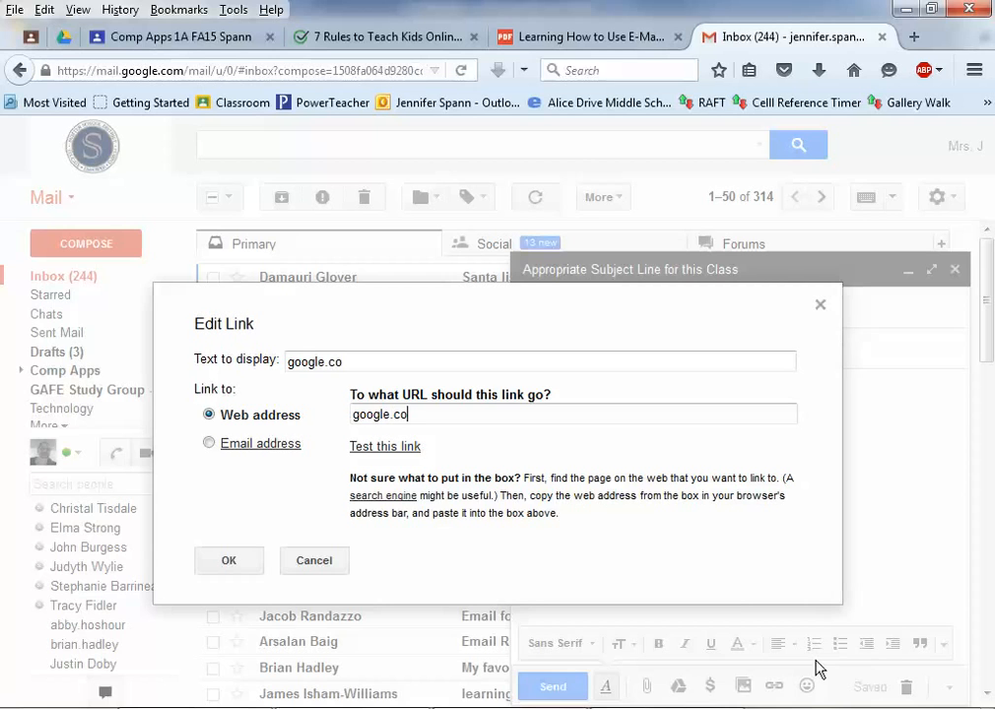
key("BackSpace")
type("l")
key("BackSpace")
key("BackSpace")
key("BackSpace")
key("BackSpace")
key("BackSpace")
key("BackSpace")
key("BackSpace")
key("BackSpace")
key("BackSpace")
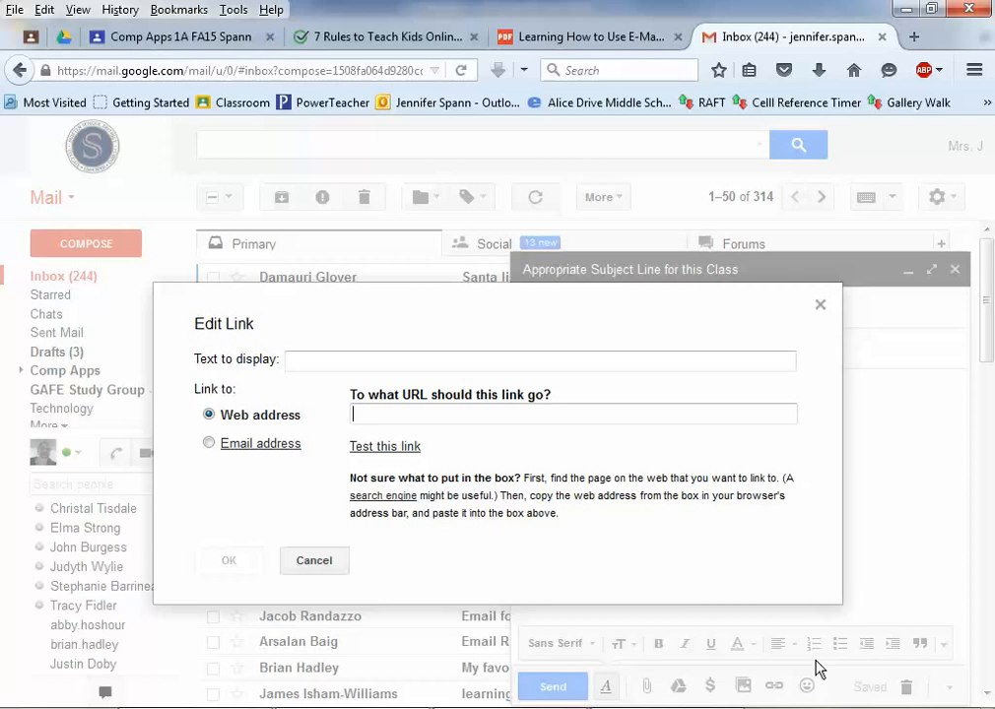
Step: Insert a link to classroom.google.com with the display text "Google Classroom" and send the message
type("classroom")
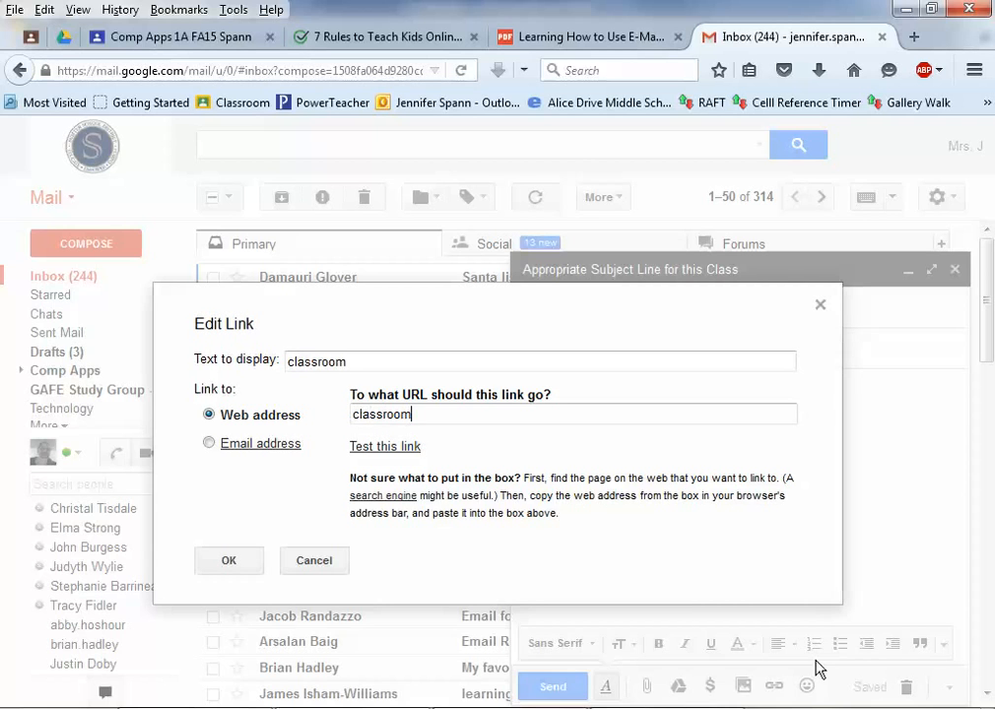
type(".google.")
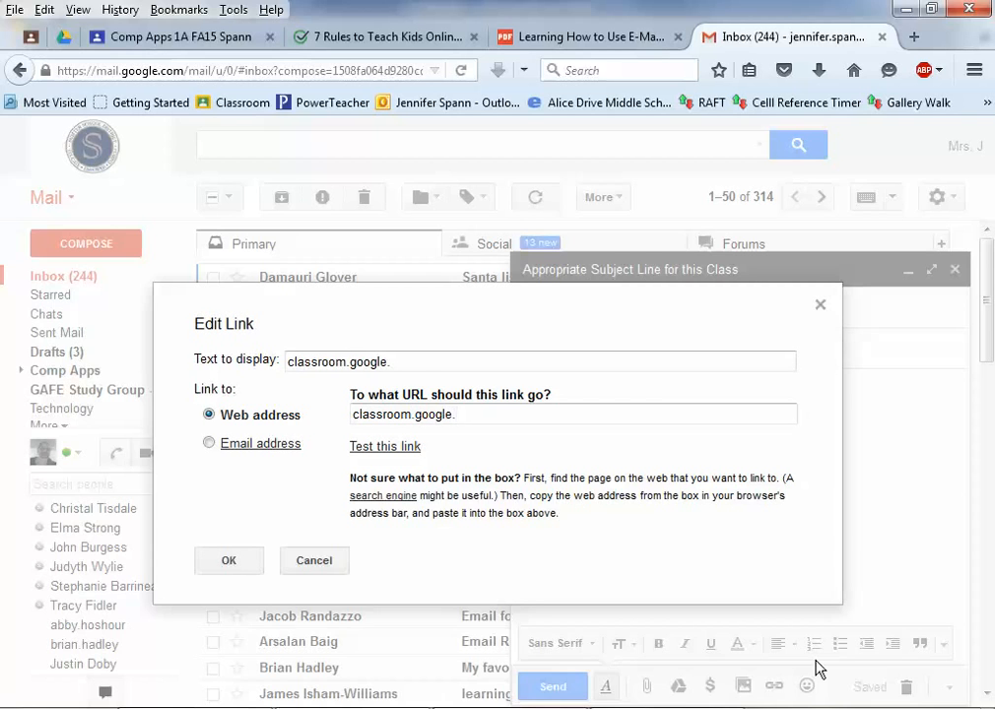
type("com")
left_click_drag(415, 360, 239, 354)
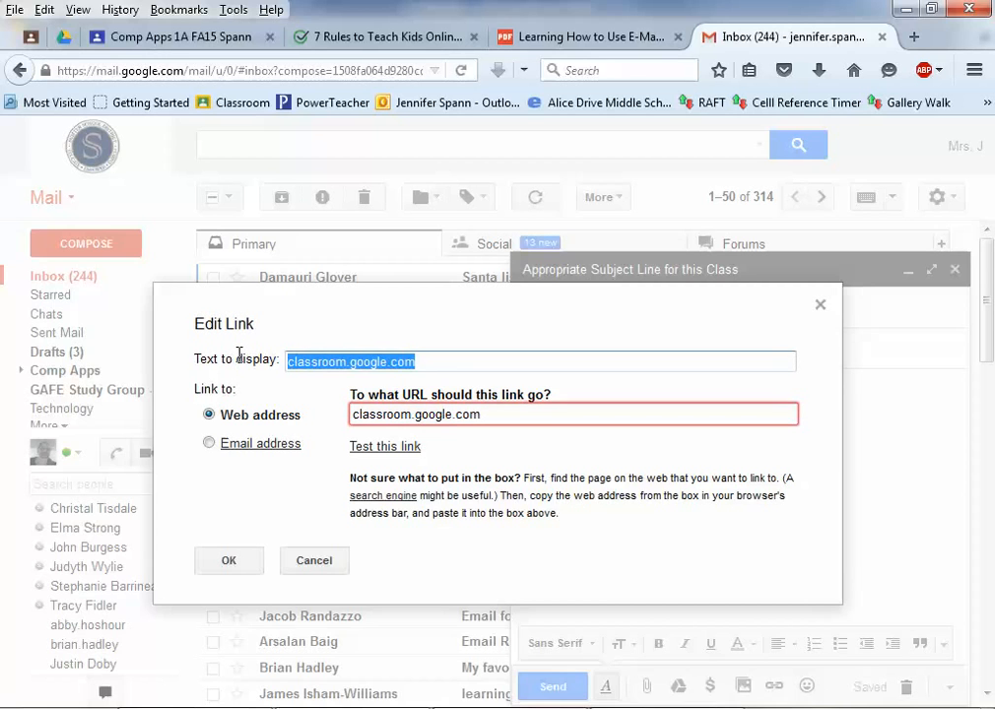
type("Google ")
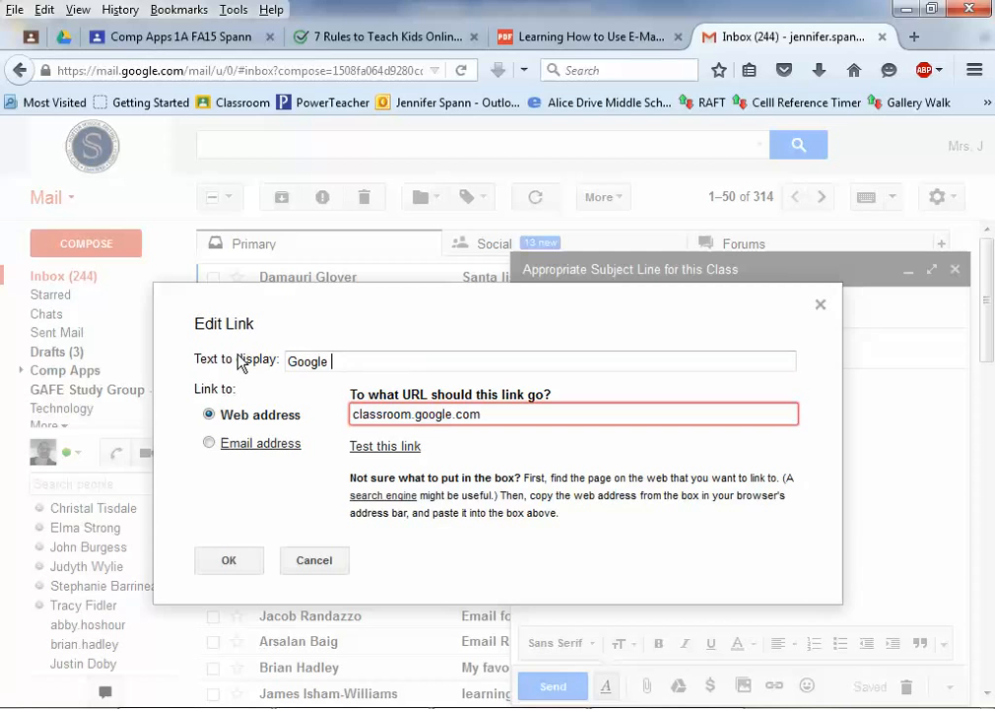
type("Classroom")
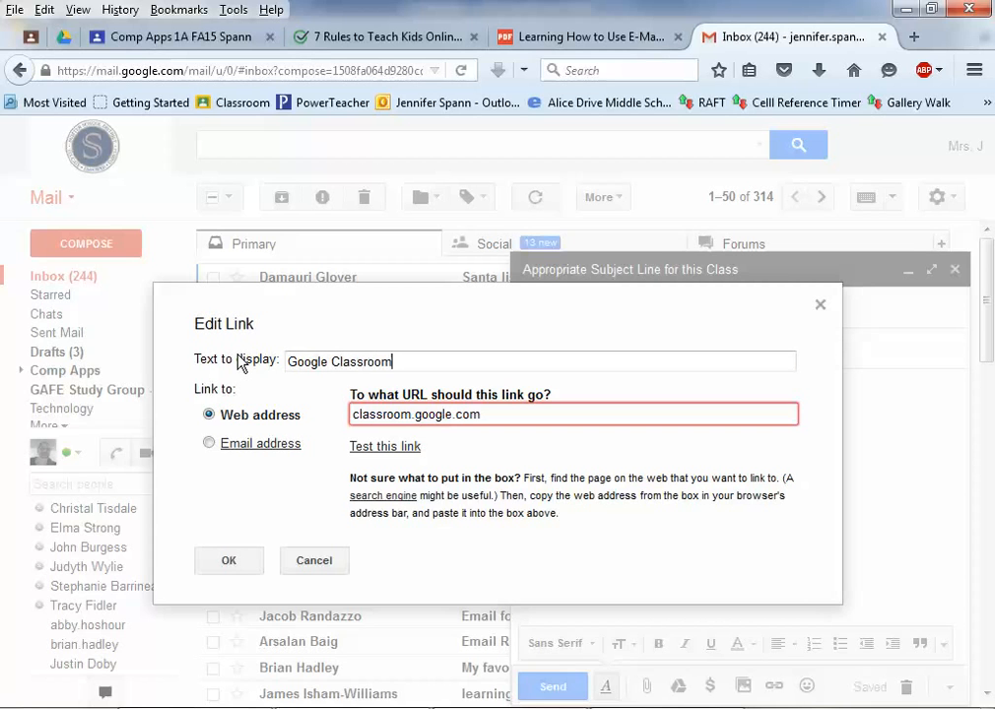
left_click(230, 568)
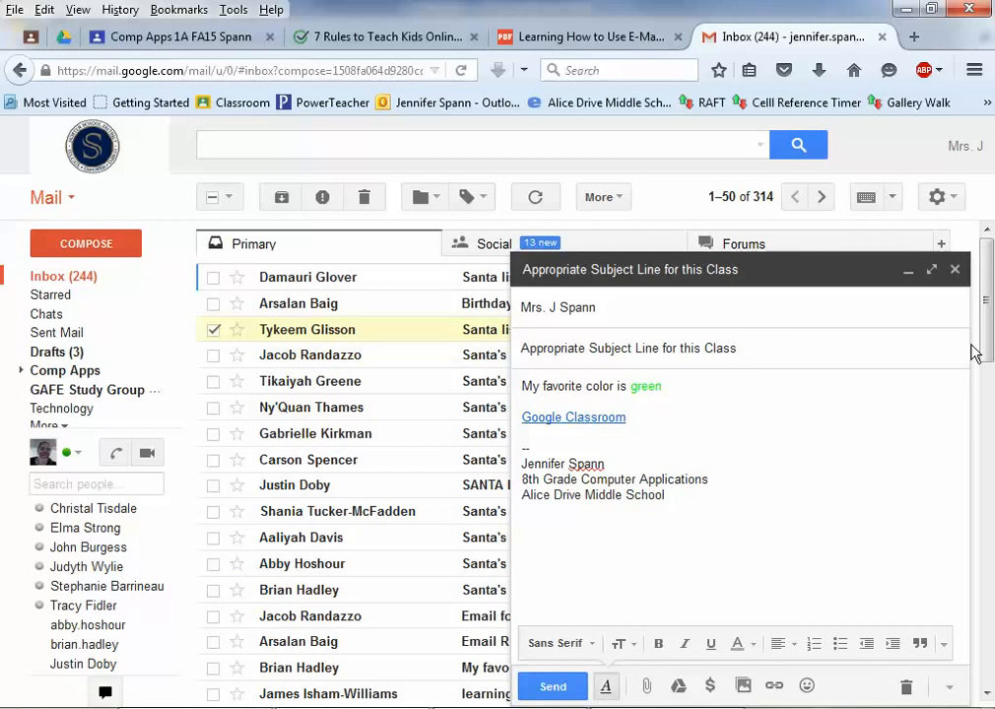
left_click(553, 687)
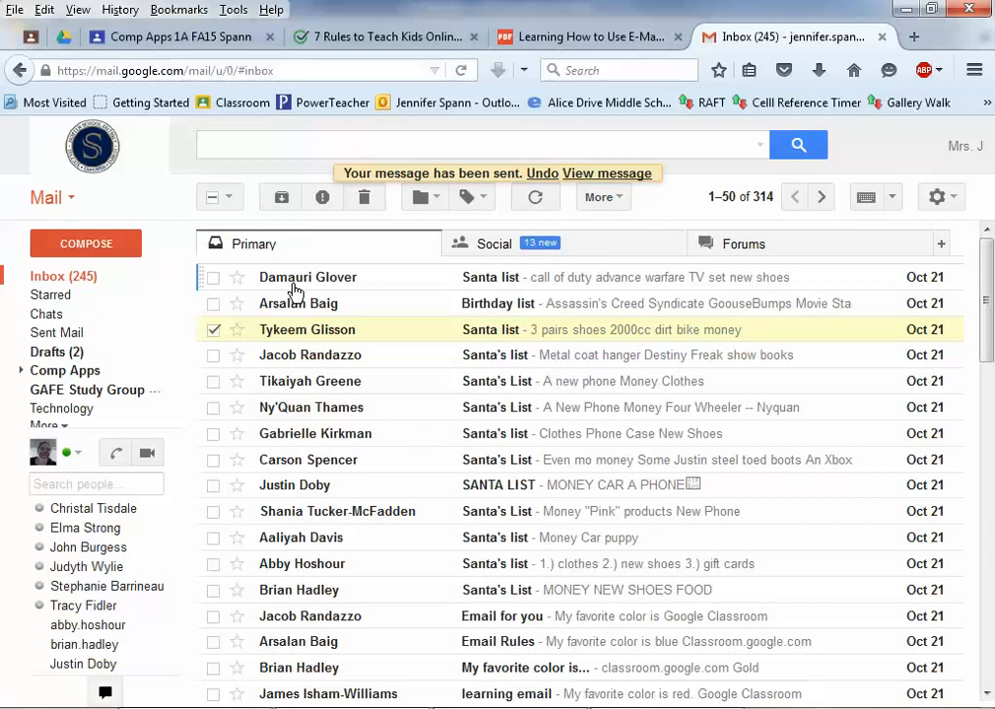
Step: Open the first "Santa list" message in the inbox and add the sender of the "Birthday list" message to contacts
left_click(262, 278)
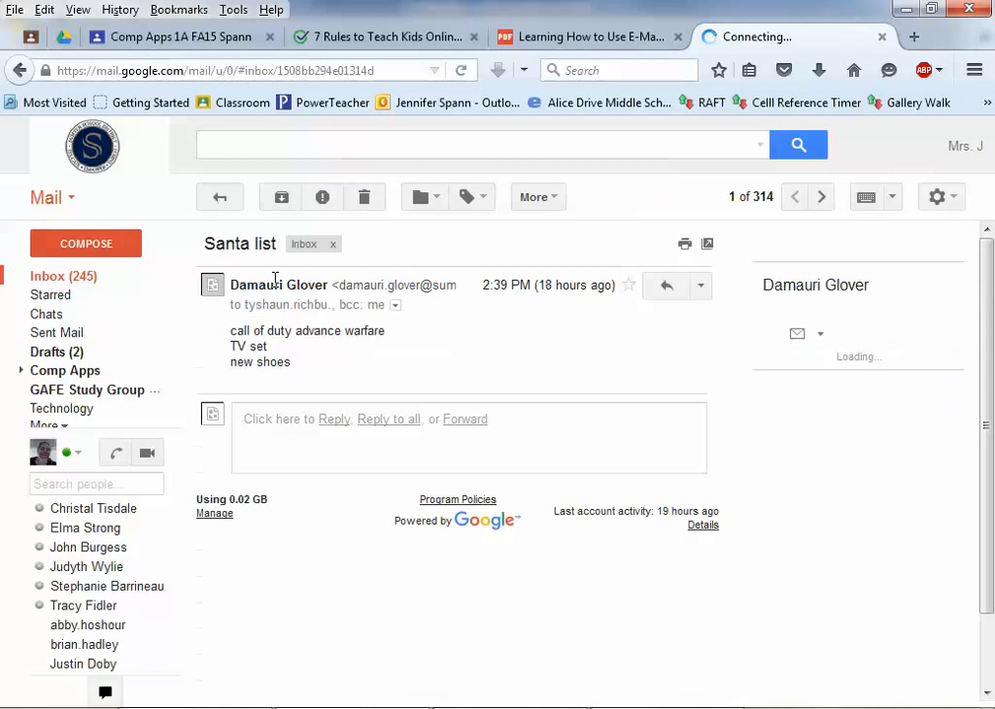
double_click(274, 282)
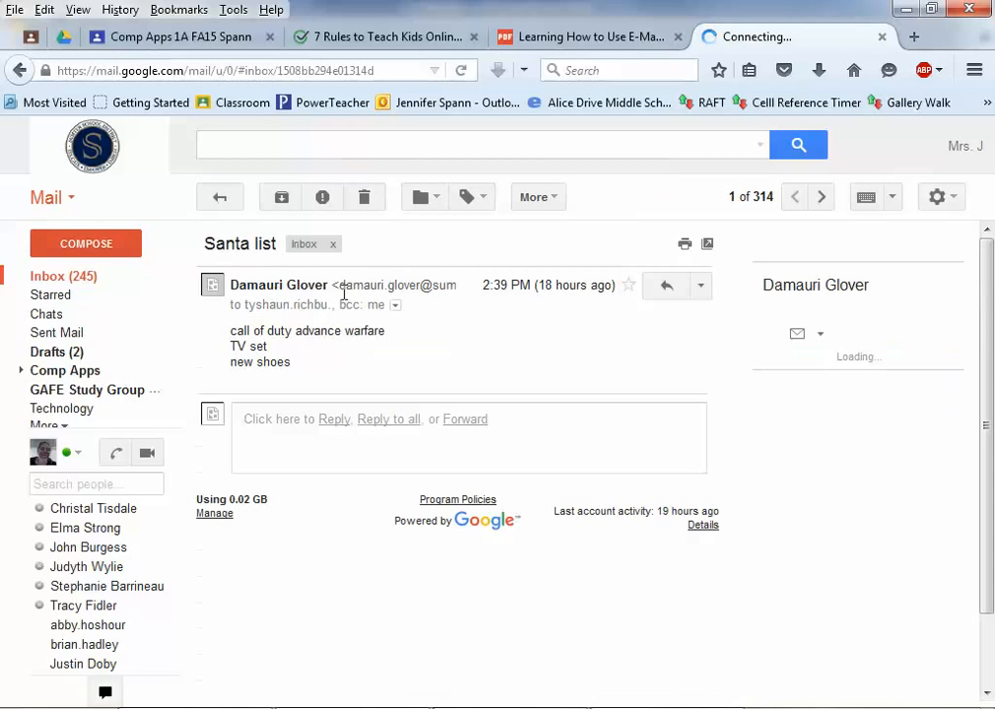
left_click(395, 287)
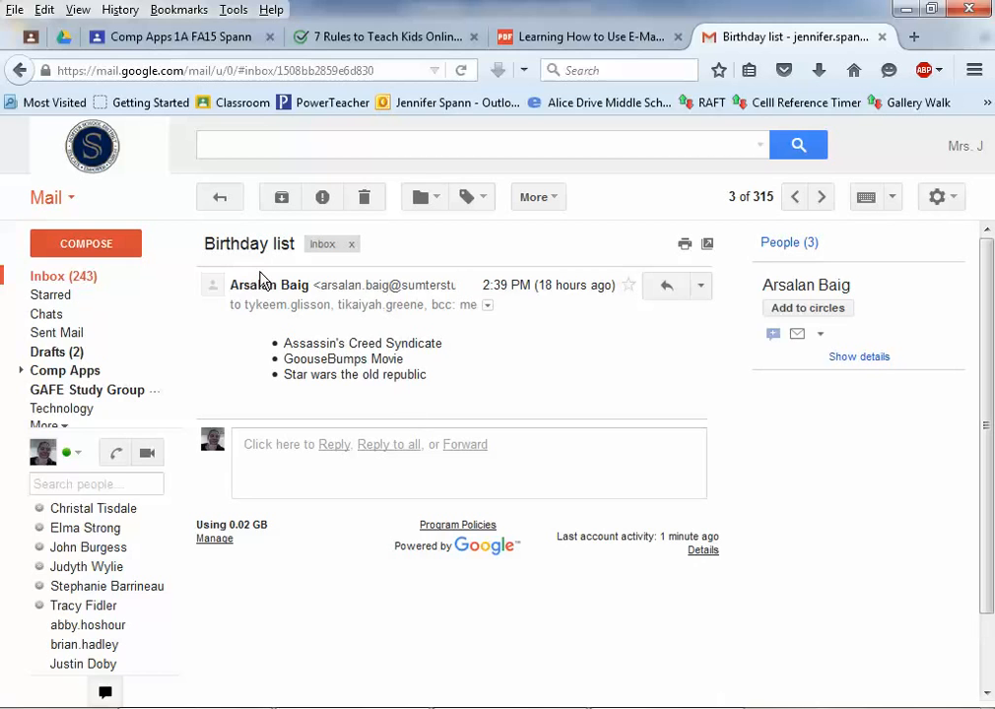
mouse_move(281, 285)
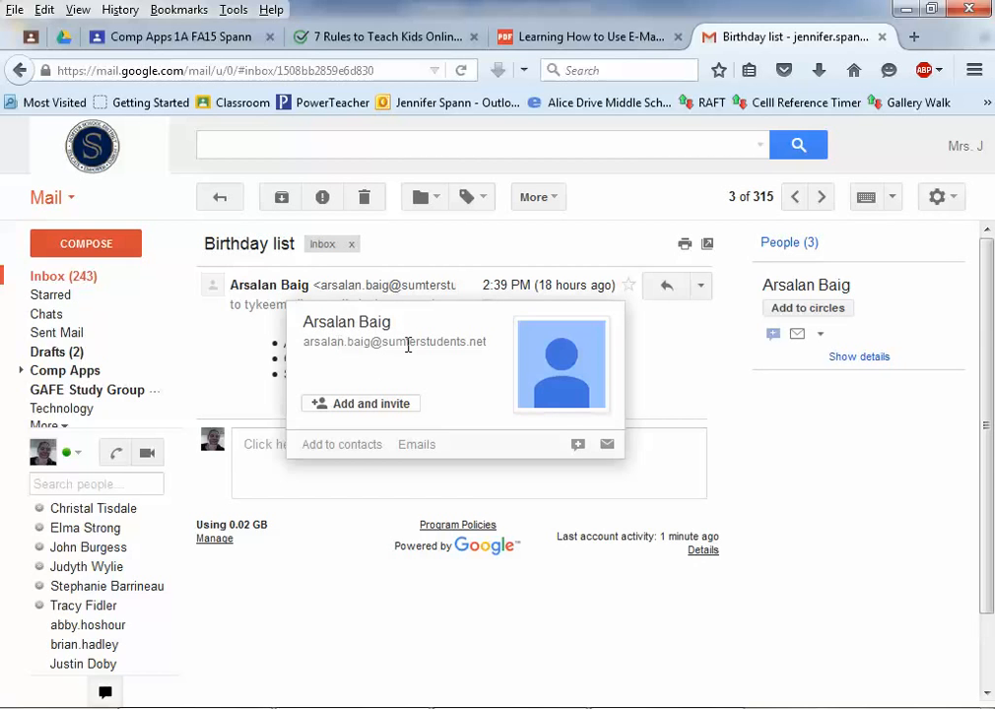
left_click(356, 446)
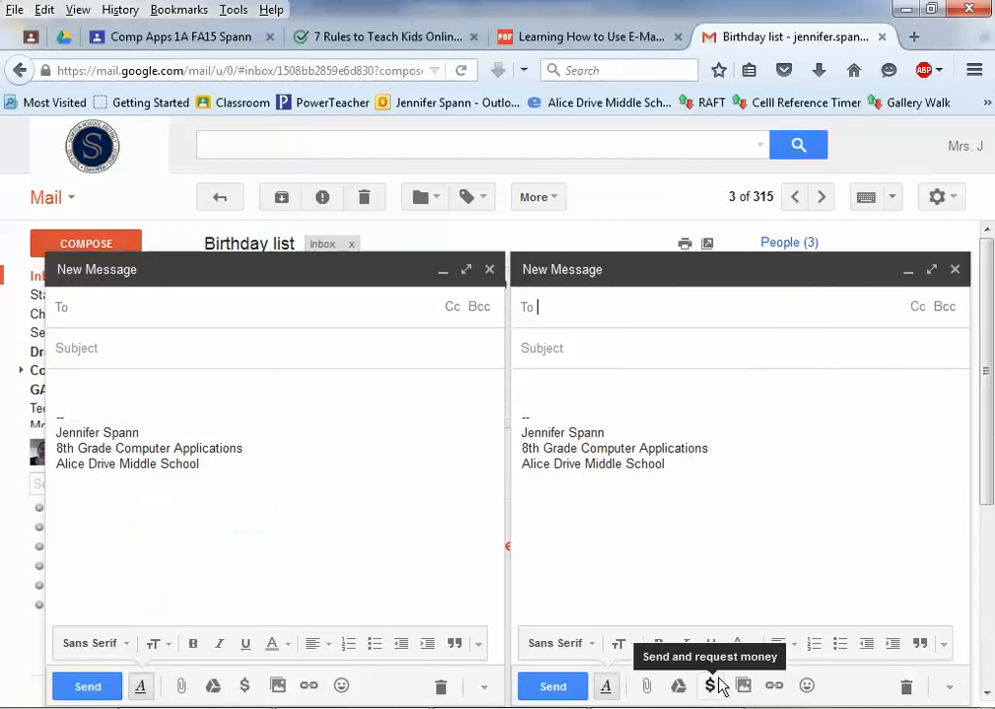
Step: Close the extra new message, address the remaining one to "Whole team", and add the teacher's own suggested address as Bcc
left_click(490, 269)
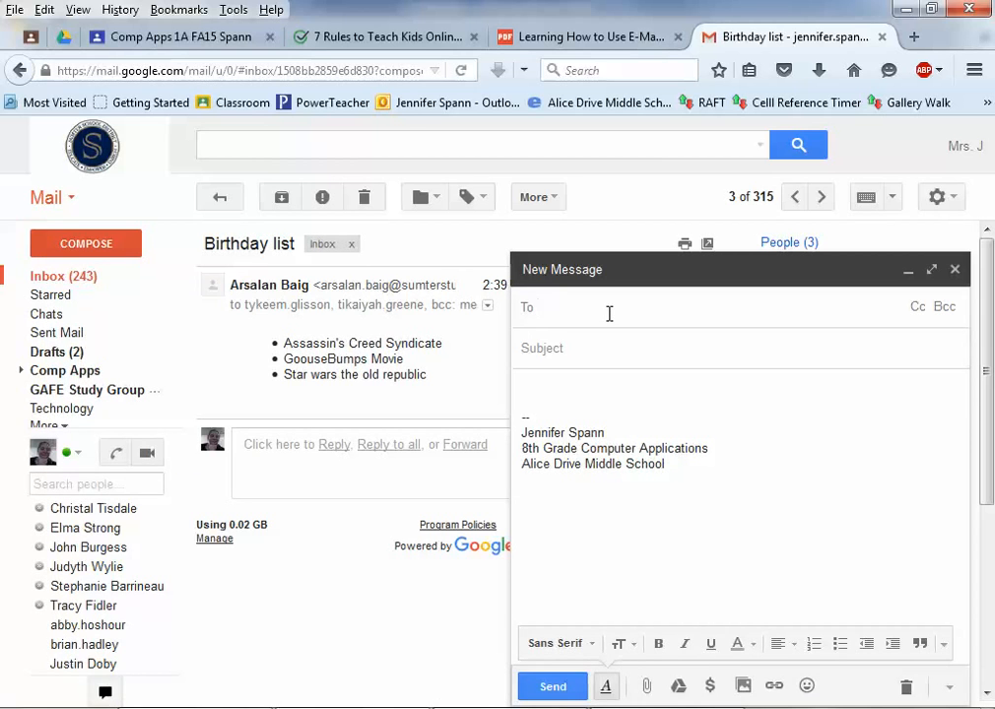
type("Whole team")
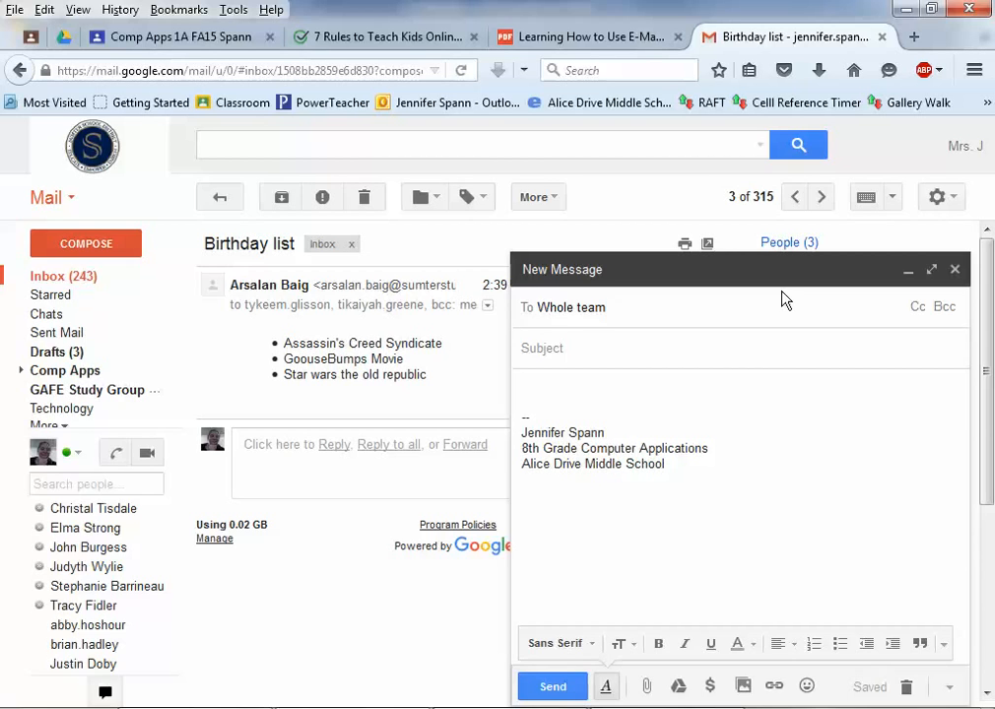
left_click(941, 311)
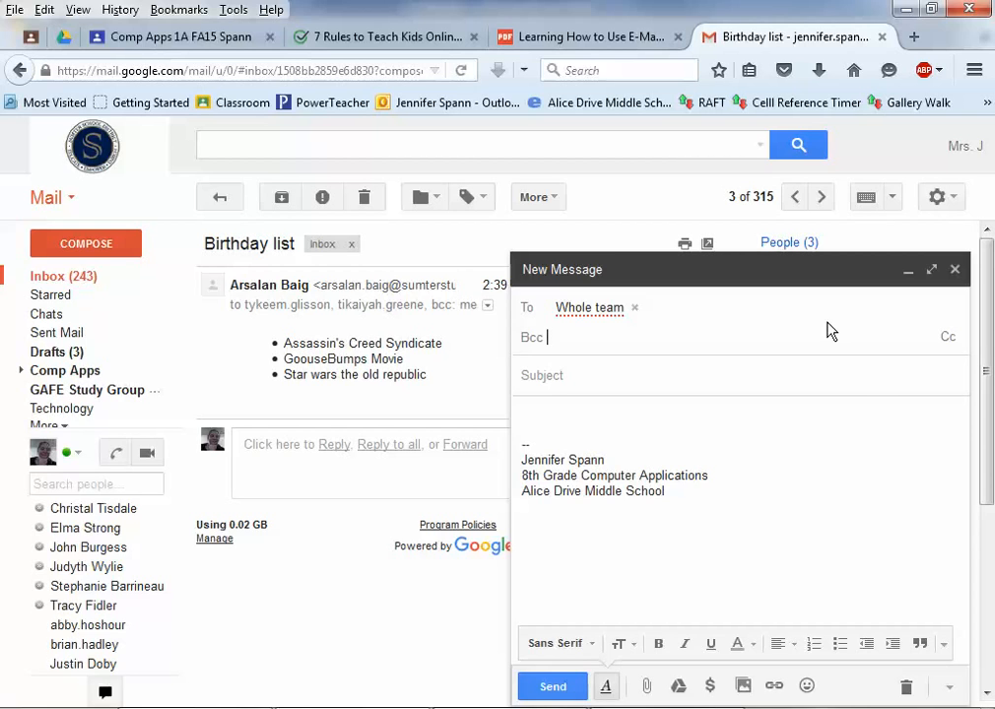
type("jenn")
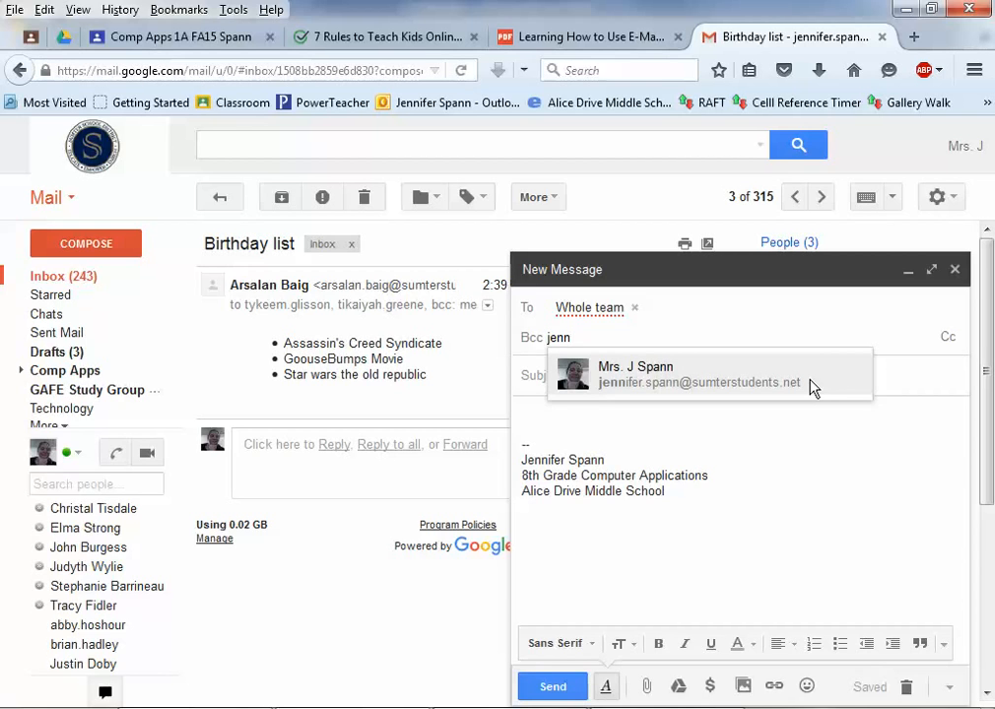
left_click(810, 380)
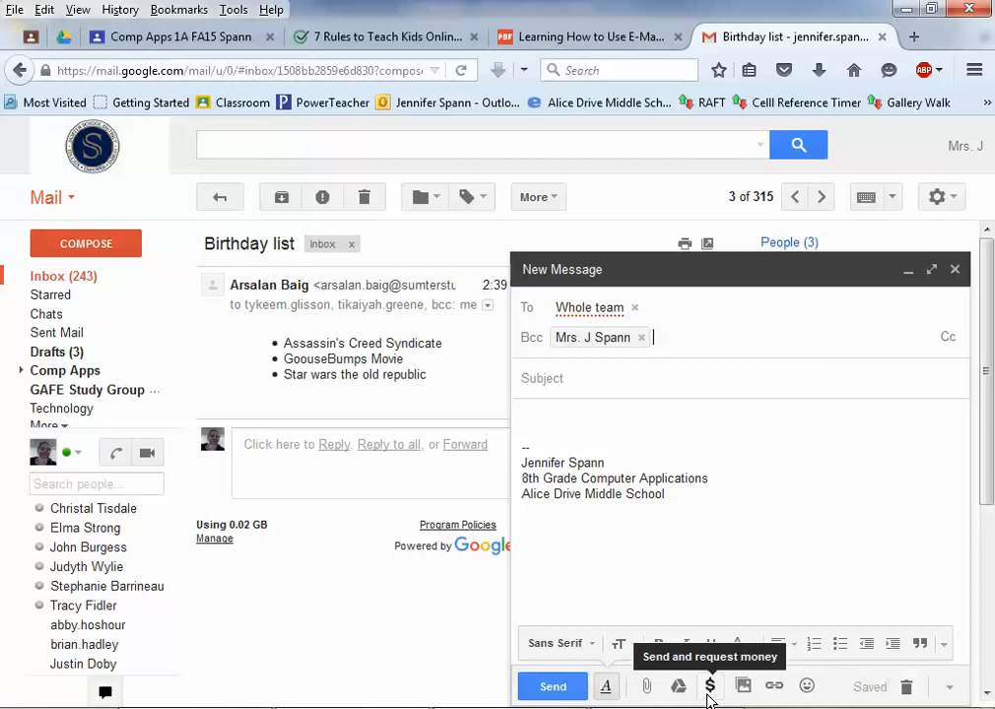
Step: Enter the subject "Birthday List" and write "For my birthday, I want:" as the first line of the body
left_click(610, 378)
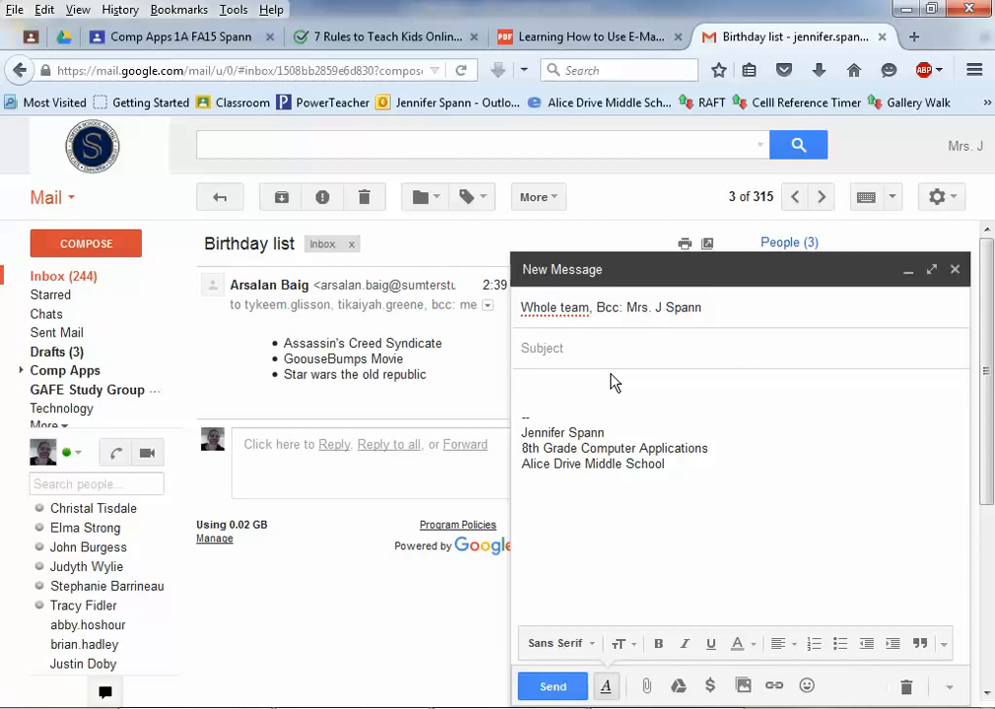
type("Birthday List")
left_click(656, 384)
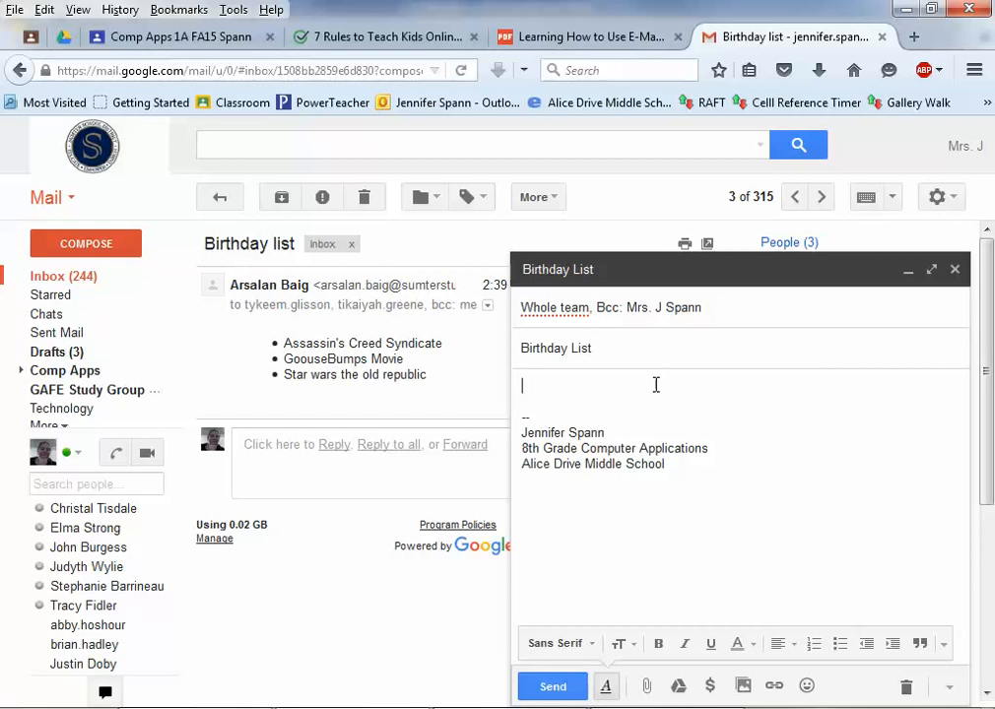
type("FOr m")
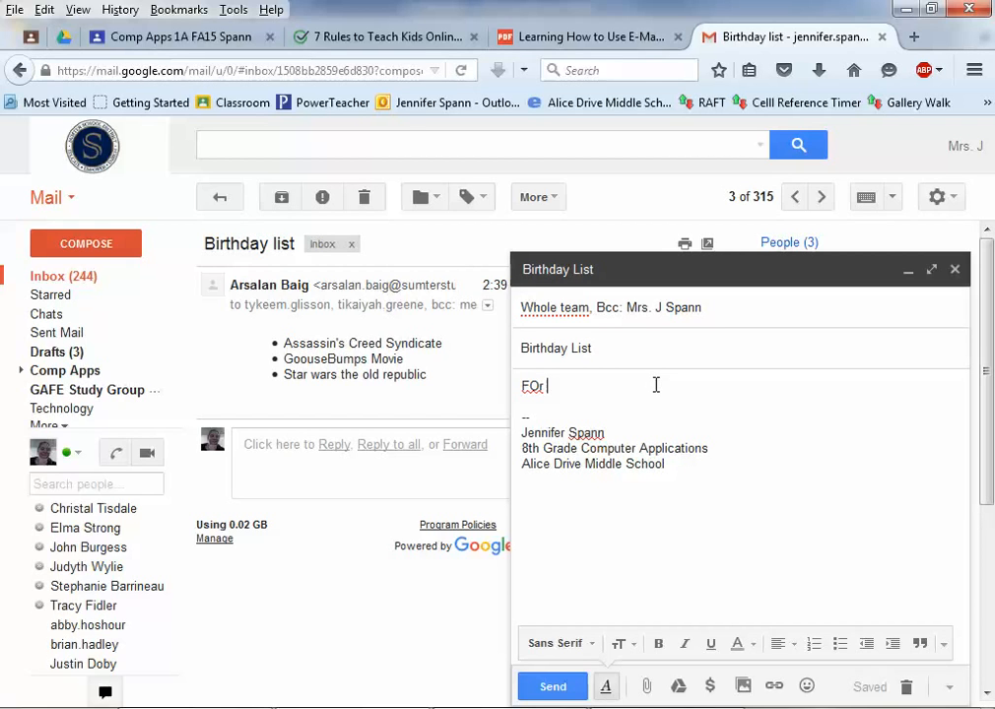
key("BackSpace")
key("BackSpace")
key("BackSpace")
key("BackSpace")
type("or my bir")
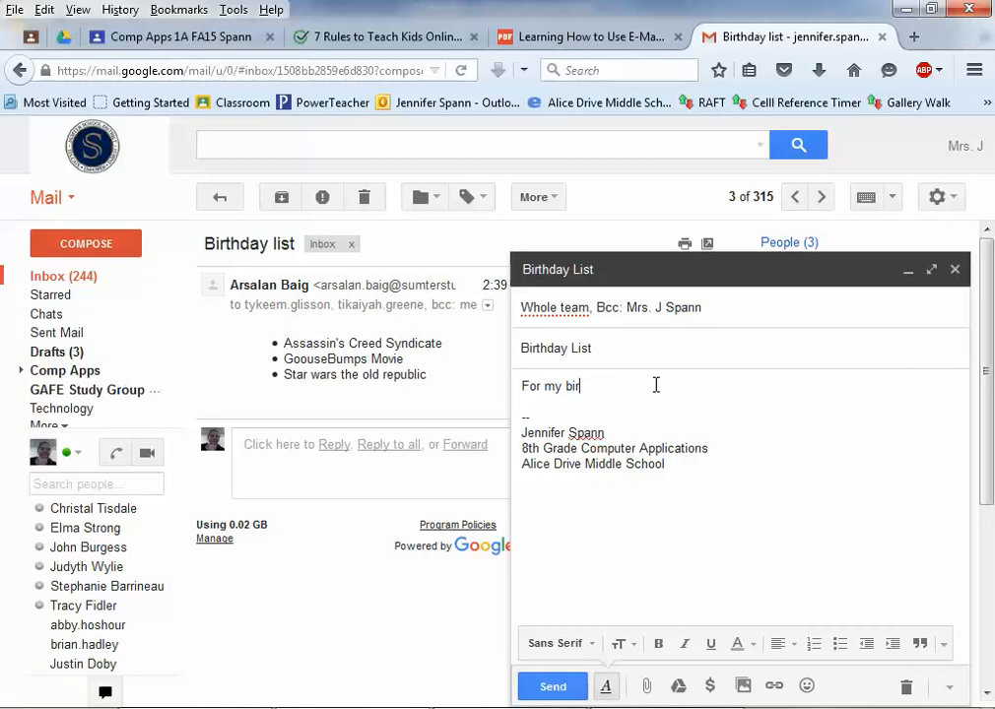
type("thday, I want:")
key("Return")
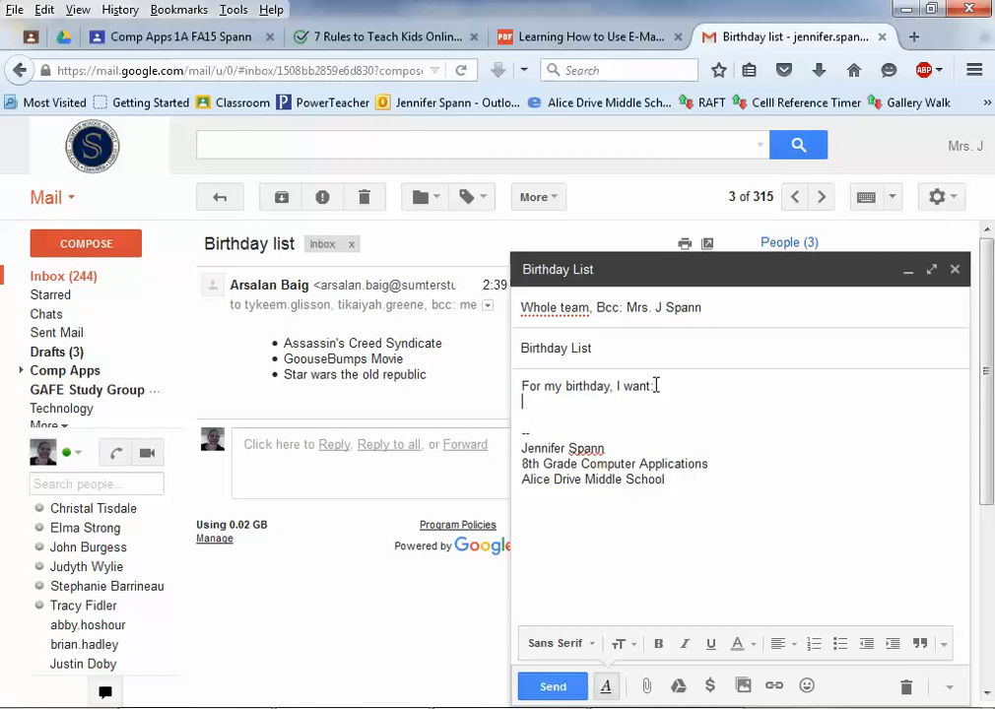
Step: Start a bulleted list under the opening line with the items "pony" and "a mazerati"
left_click(840, 646)
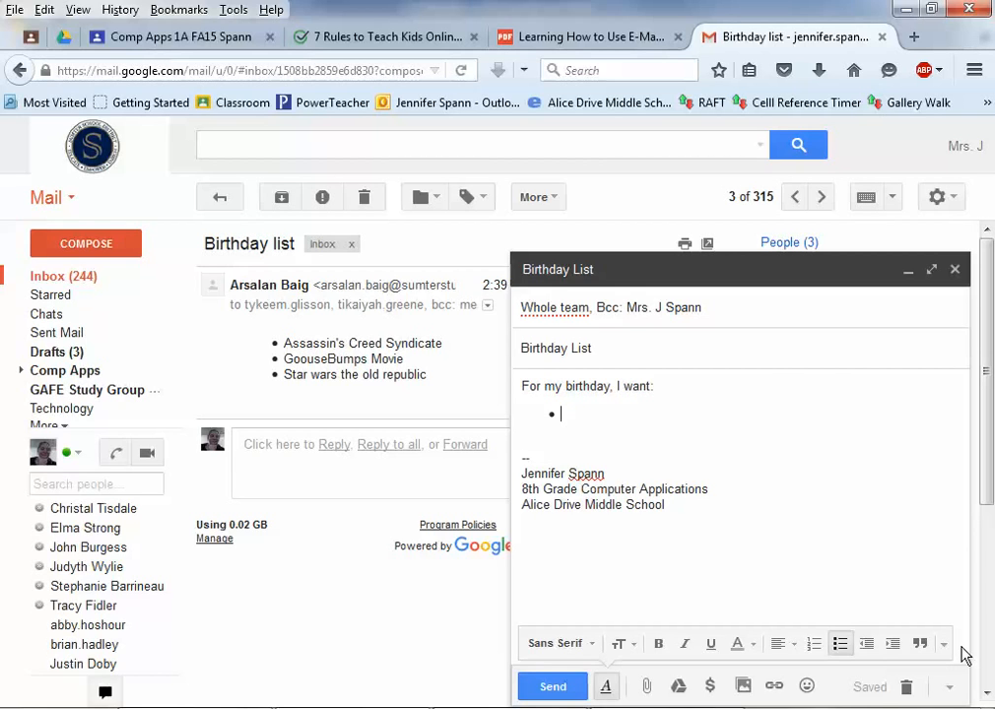
type("pony")
key("Return")
type("a ma")
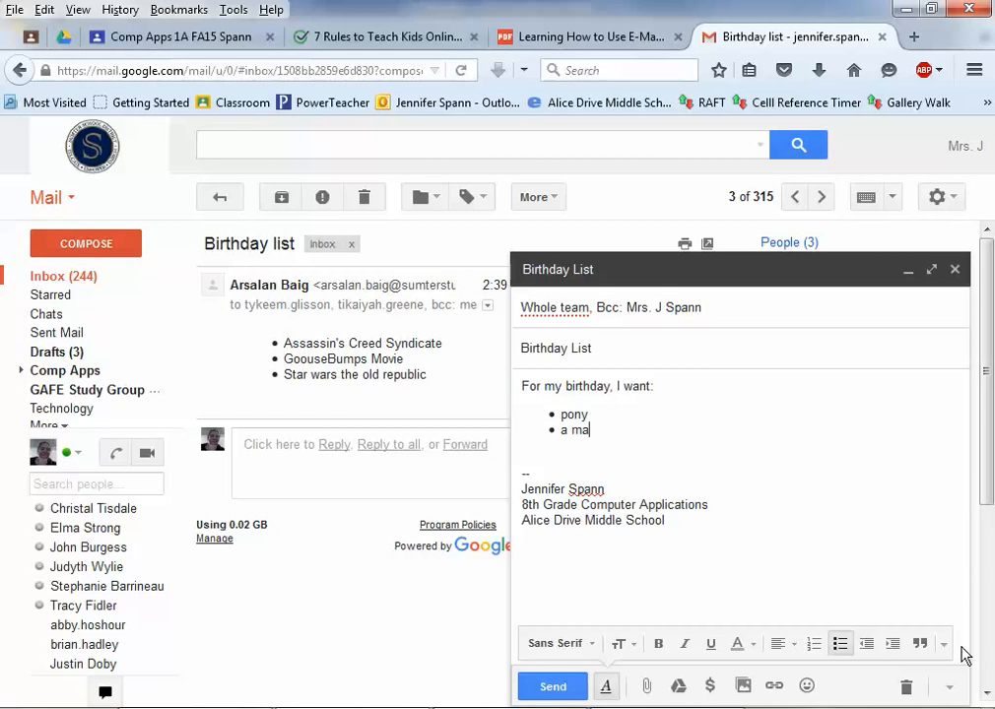
type("zerati")
key("Return")
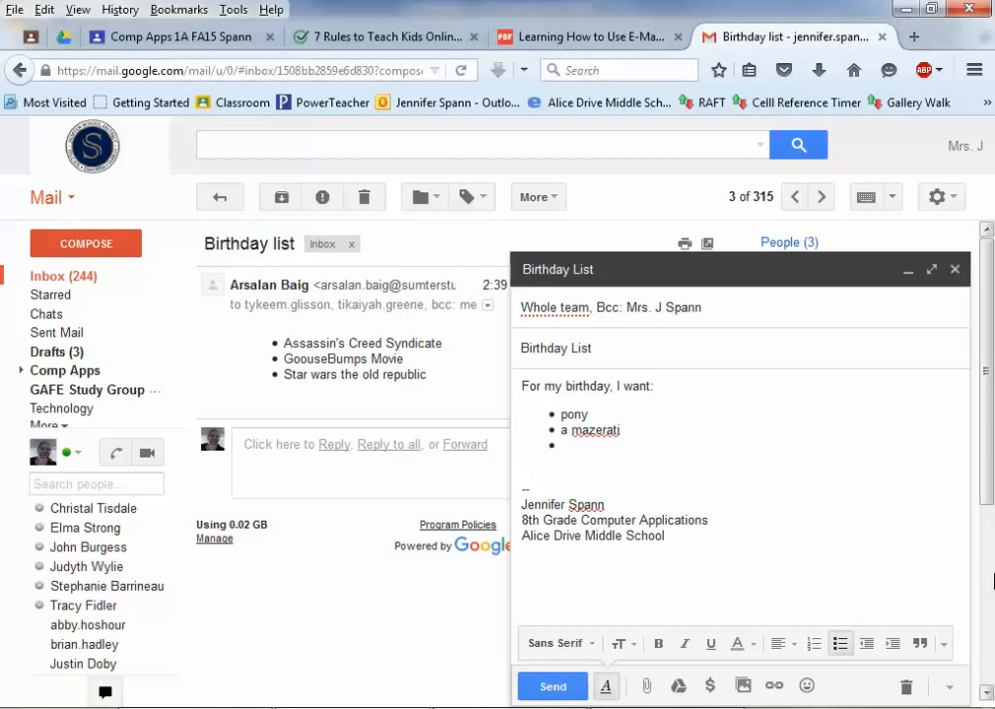
Step: Correct the misspelled car name in the second bullet to the suggested "Maserati"
right_click(599, 439)
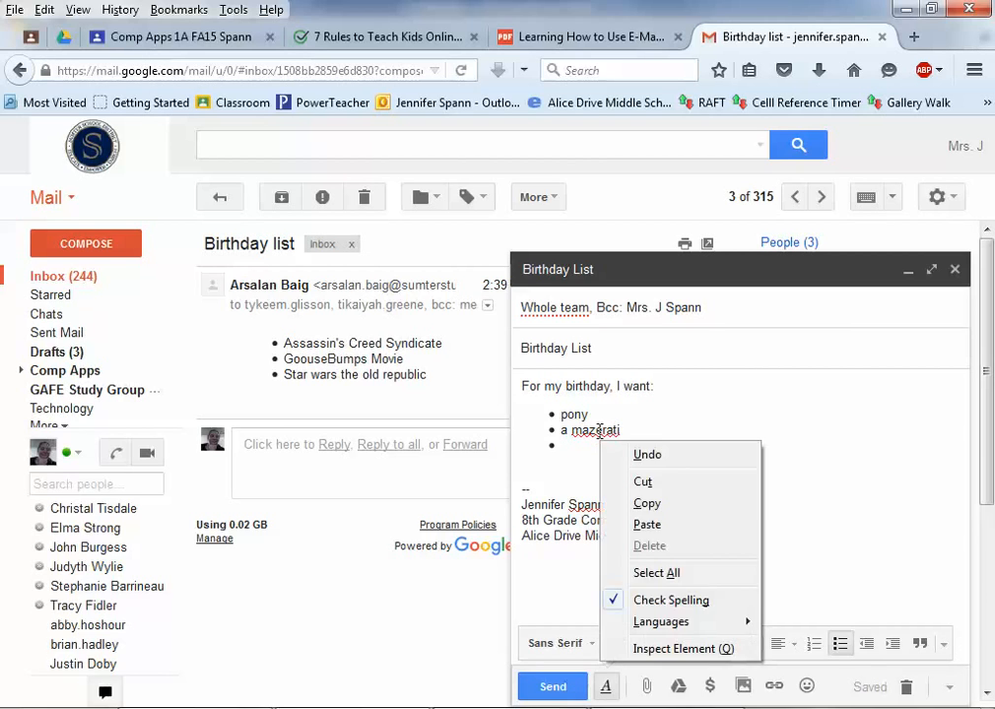
left_click(599, 431)
right_click(599, 433)
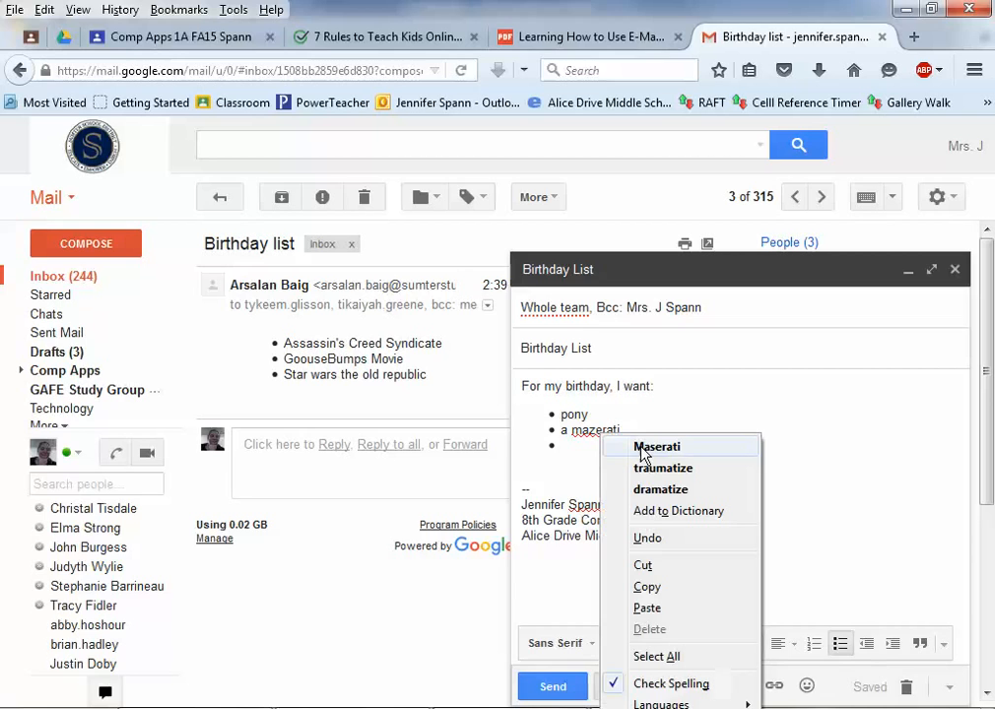
left_click(636, 445)
Step: Fill the third bullet of the birthday list with "Swirled Peas"
left_click(578, 452)
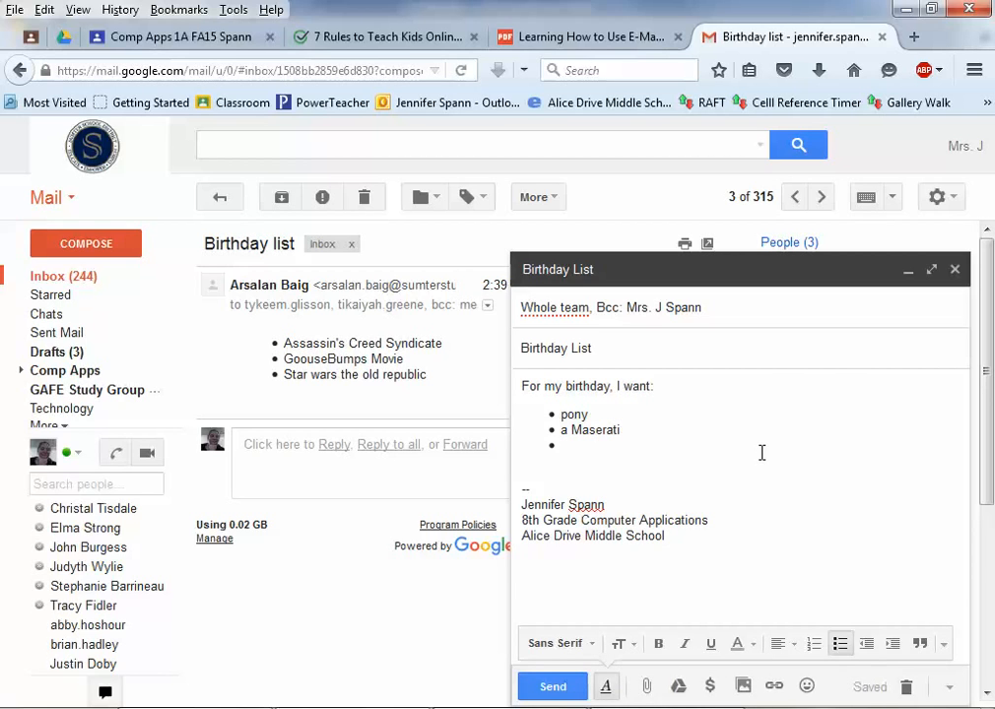
type("Swirled Peas")
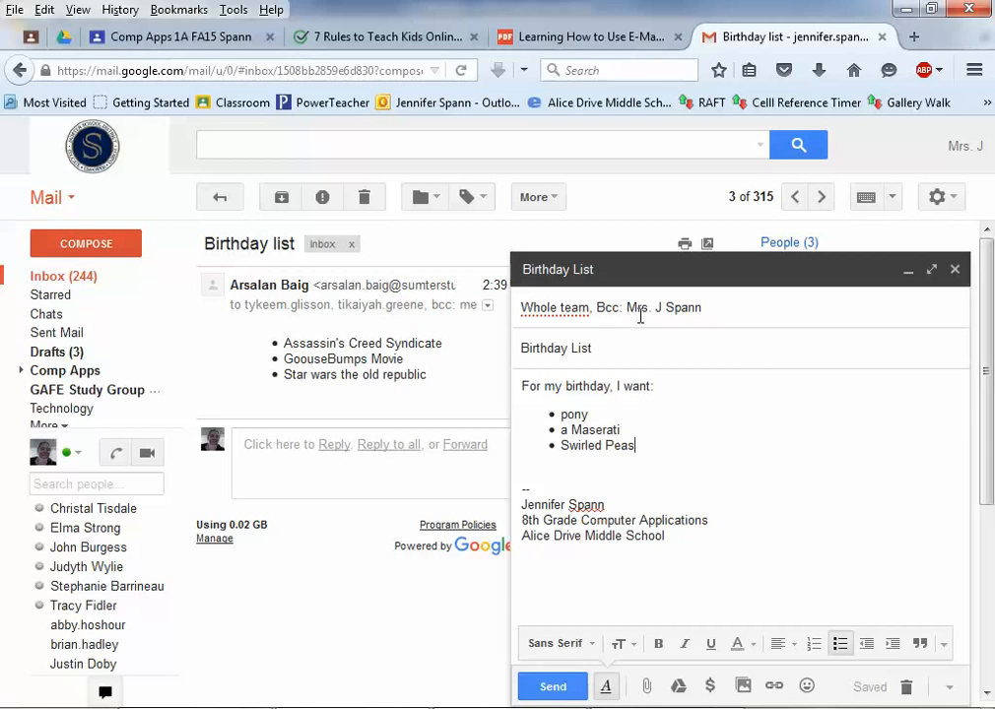
mouse_move(640, 306)
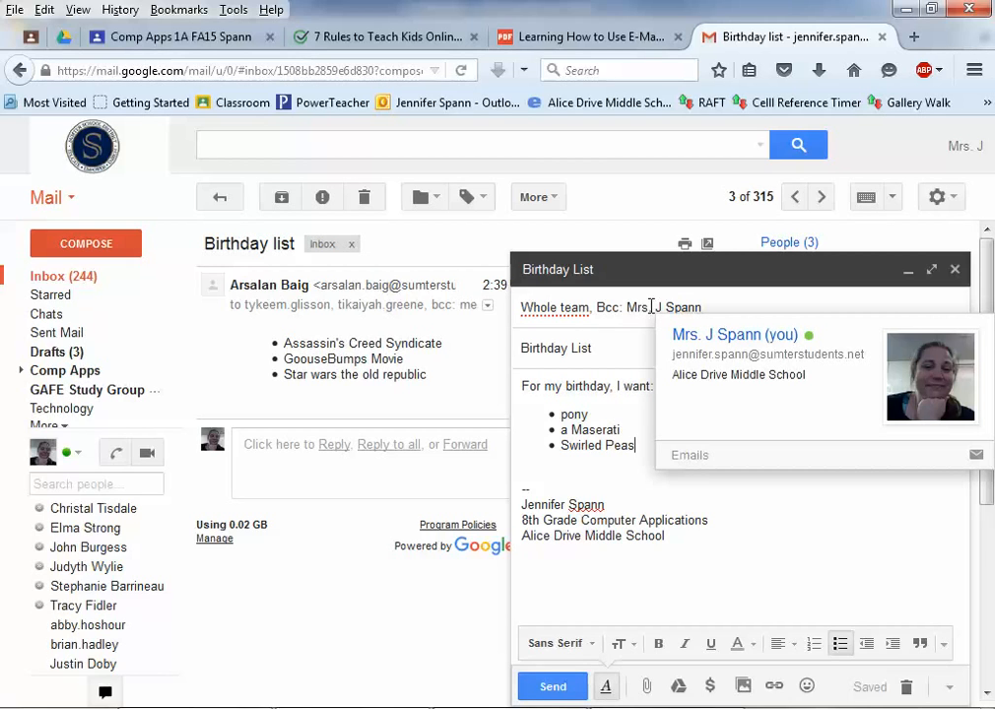